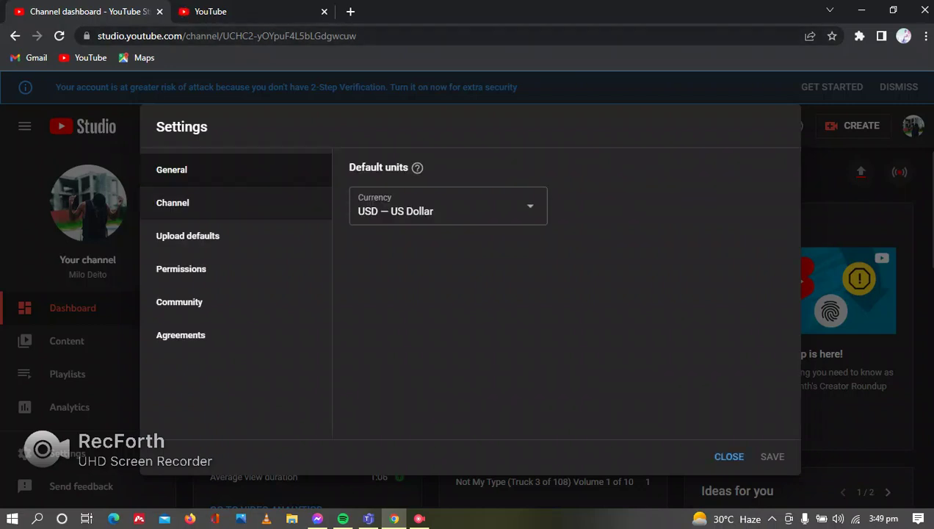
Add the keyword "Music" in the basic info of the channel settings
left_click(172, 202)
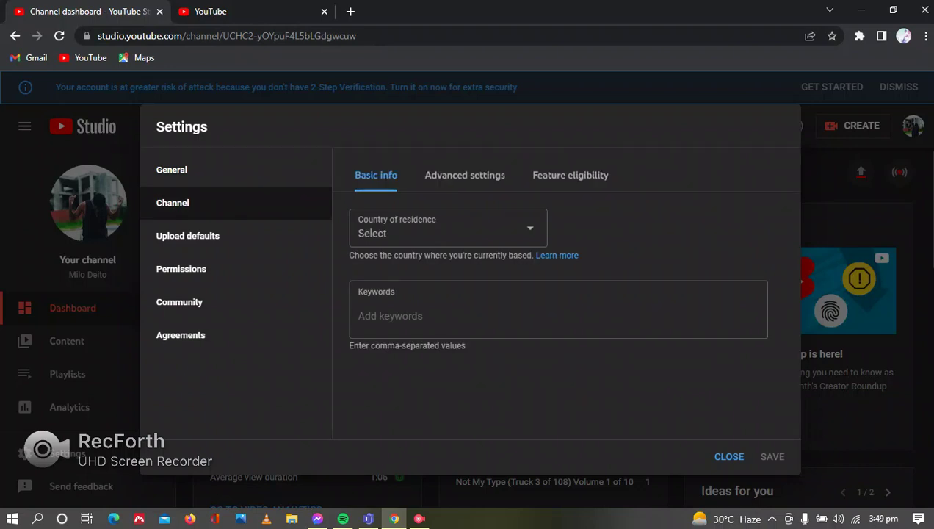
left_click(558, 316)
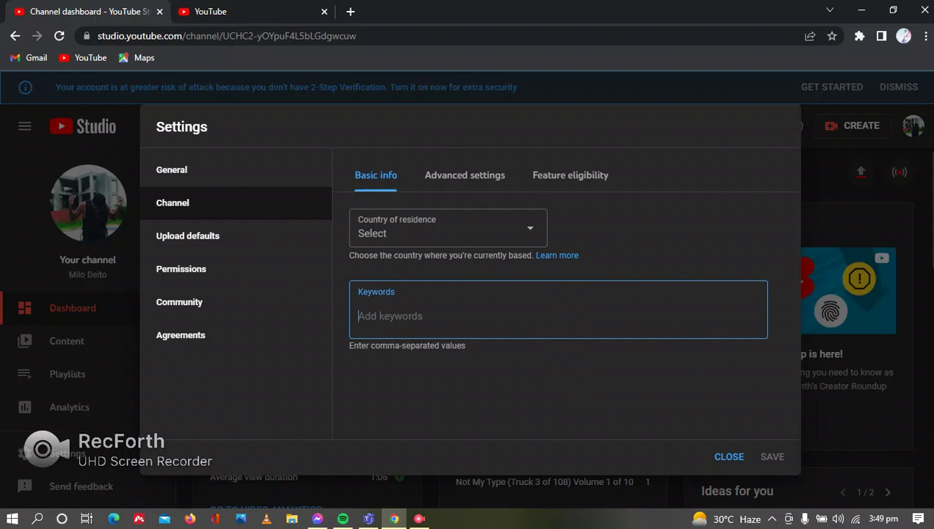
type("Music")
key("Return")
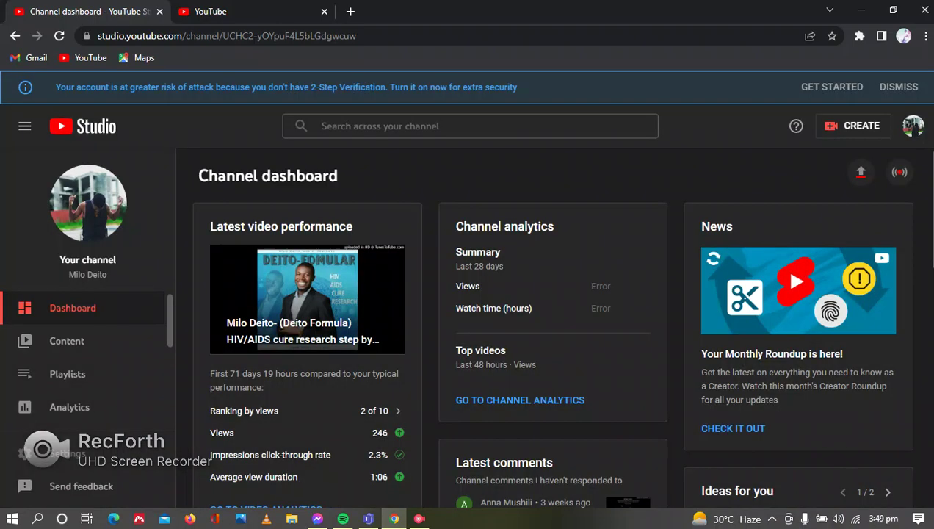
Open YouTube Studio for the other account signed in on the YouTube home page
left_click(244, 13)
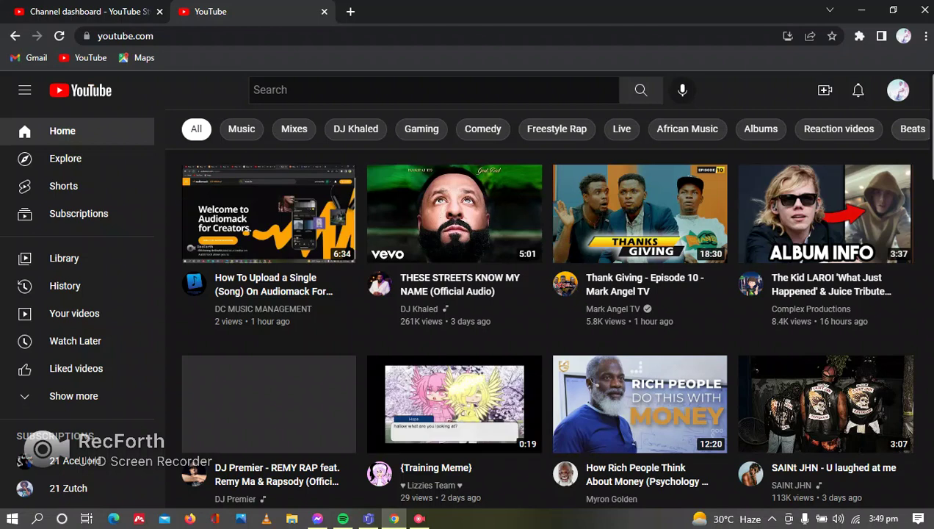
left_click(899, 91)
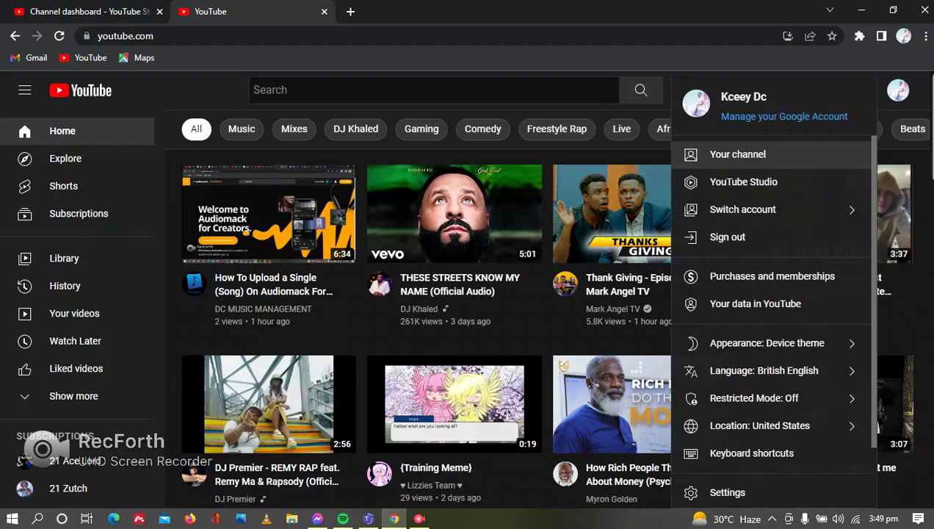
left_click(743, 182)
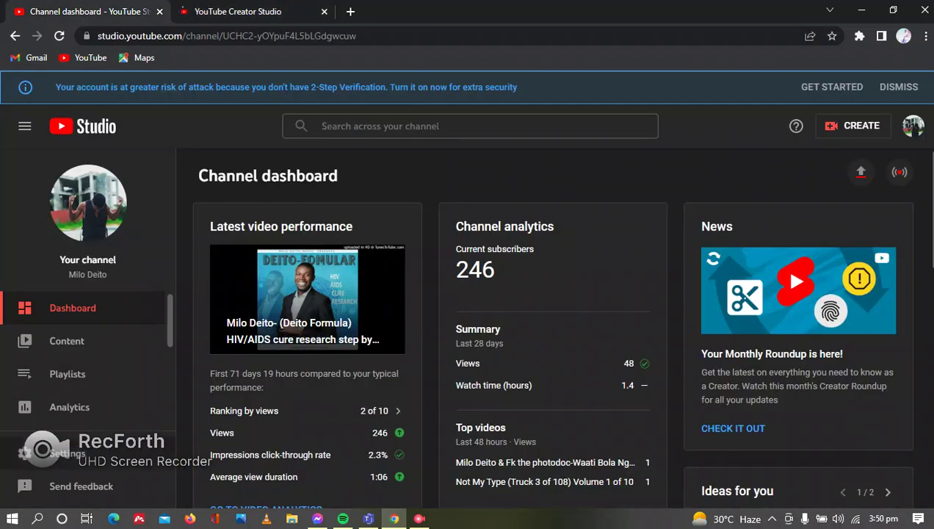
Set the default upload title in the first channel's settings to the artist's name followed by "- (Official)"
left_click(67, 453)
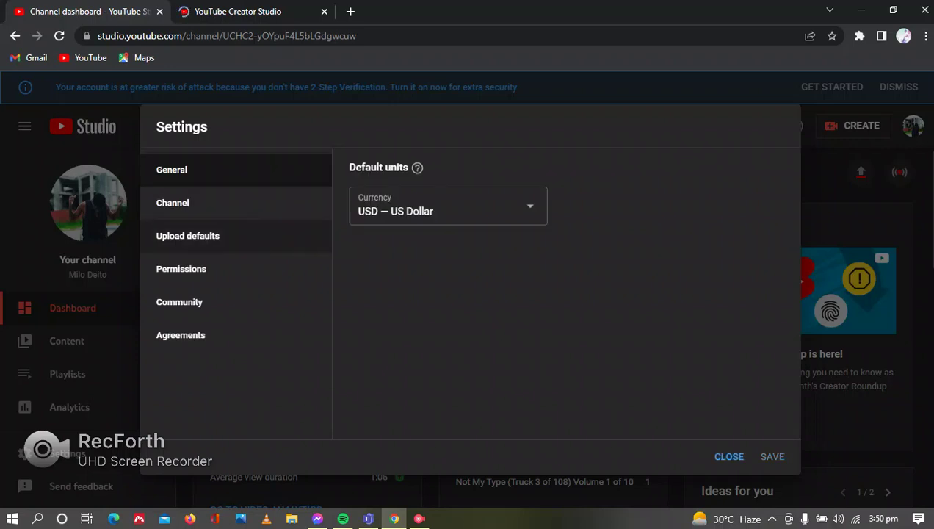
left_click(188, 236)
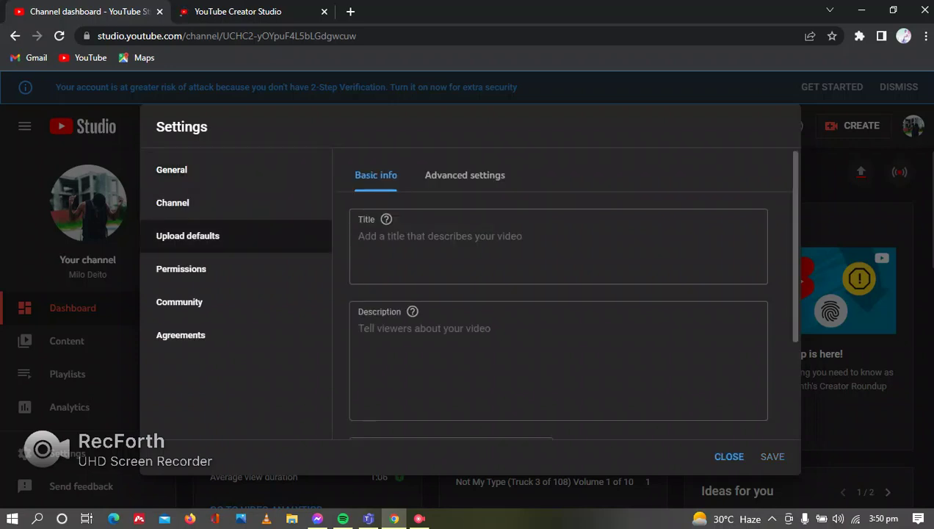
left_click(441, 236)
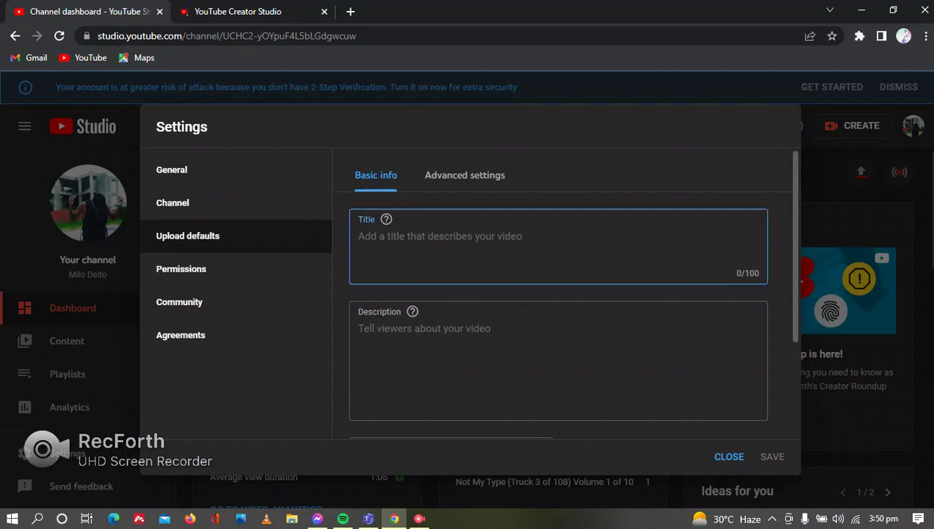
type("Milo D")
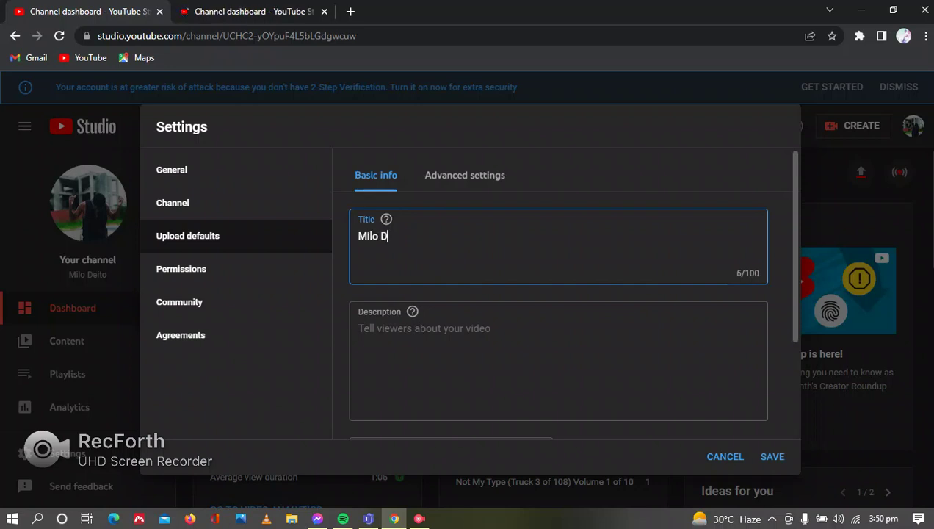
type("eito - (Official)")
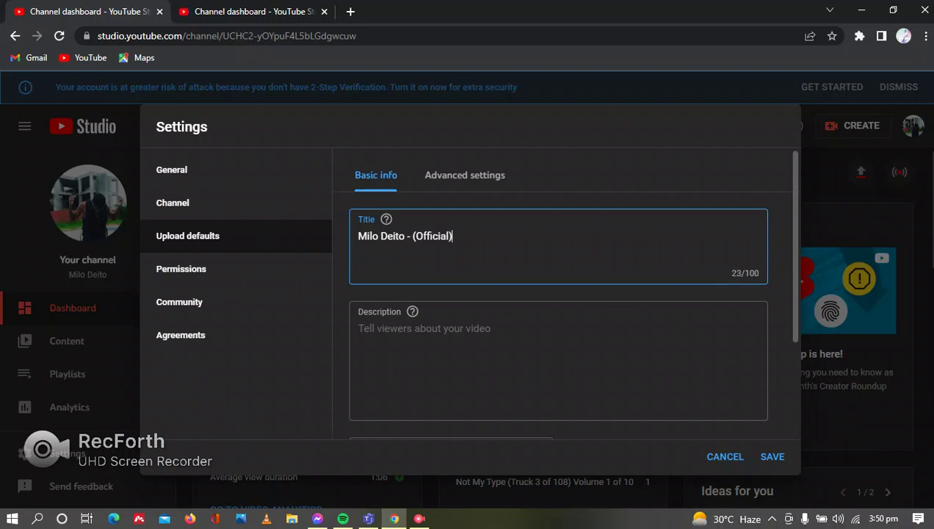
Copy the entire default upload description from the other channel's settings
left_click(441, 339)
key("ctrl+Tab")
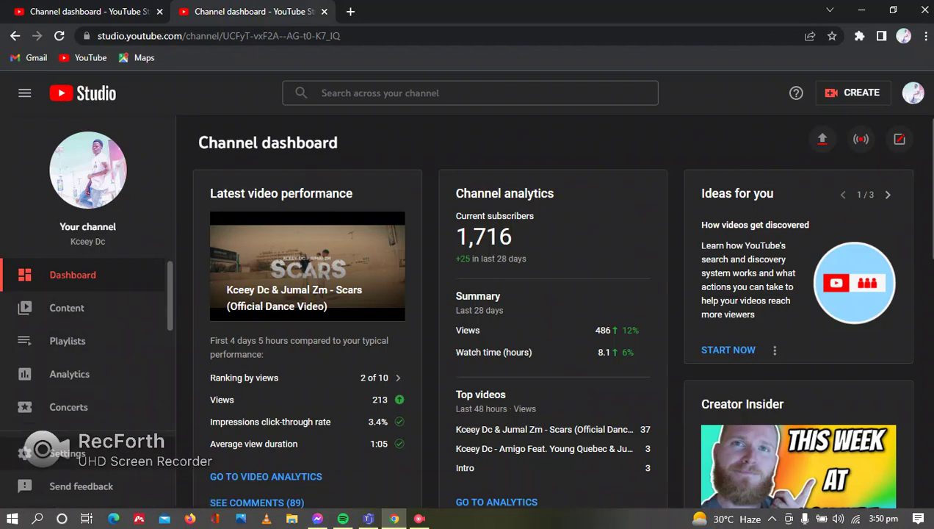
left_click(67, 453)
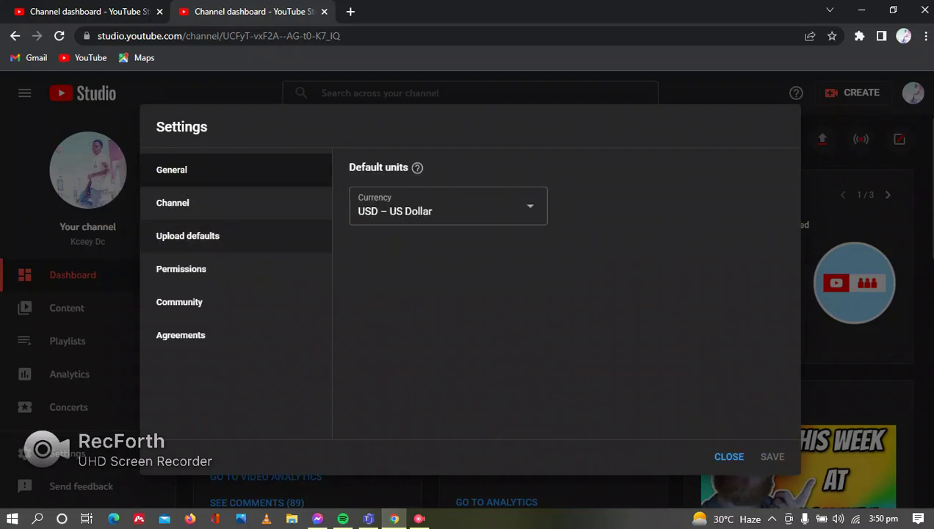
left_click(187, 235)
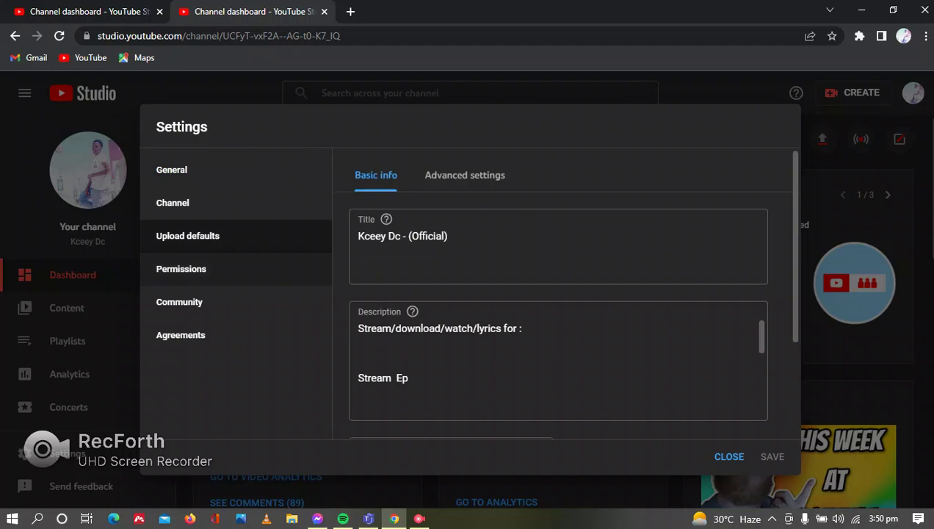
left_click(476, 331)
right_click(476, 330)
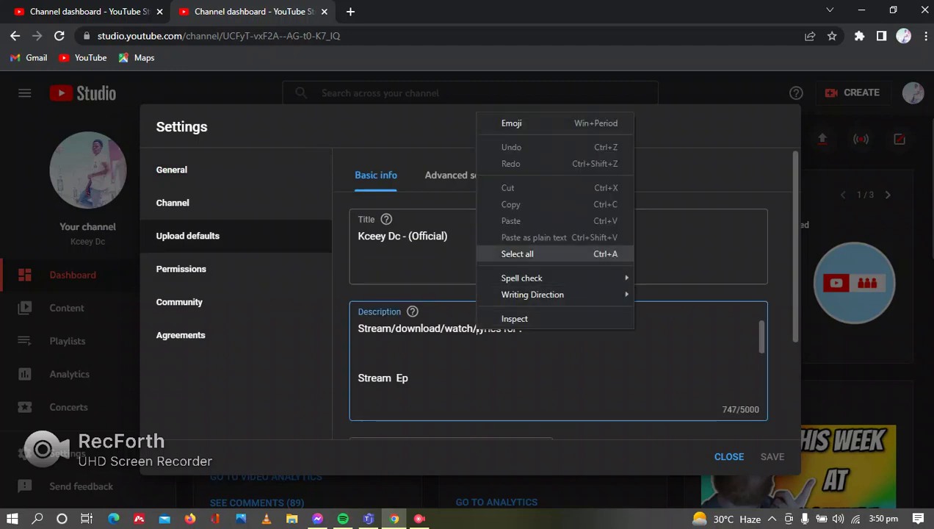
left_click(517, 253)
right_click(477, 328)
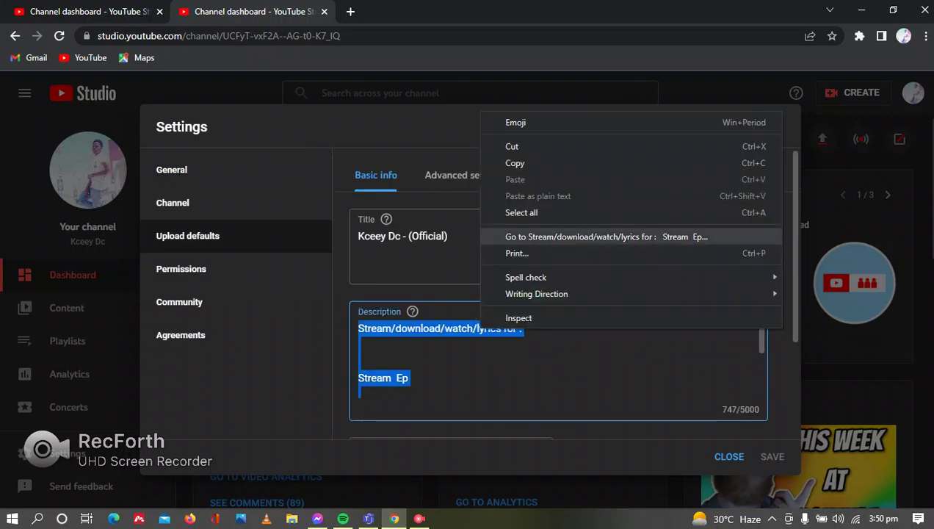
left_click(514, 161)
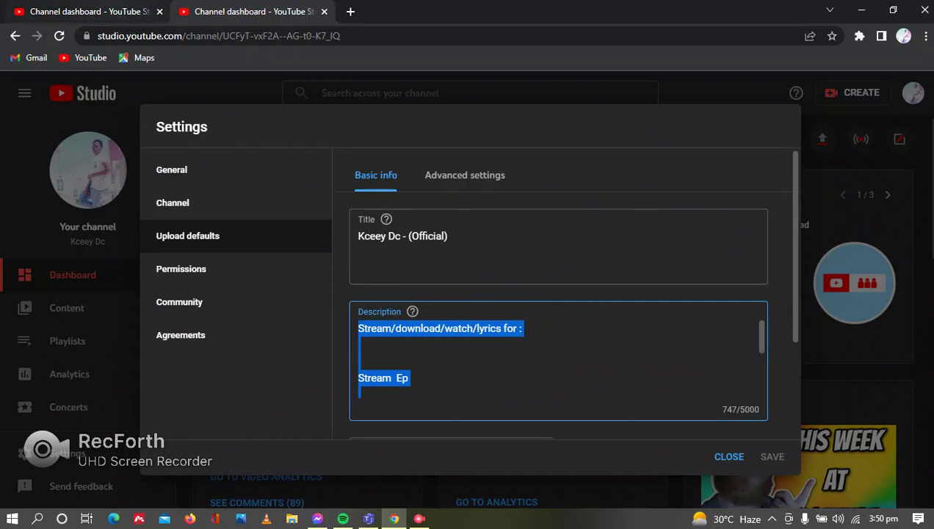
Paste the copied text into the first channel's default upload description
left_click(103, 11)
left_click(455, 338)
right_click(423, 328)
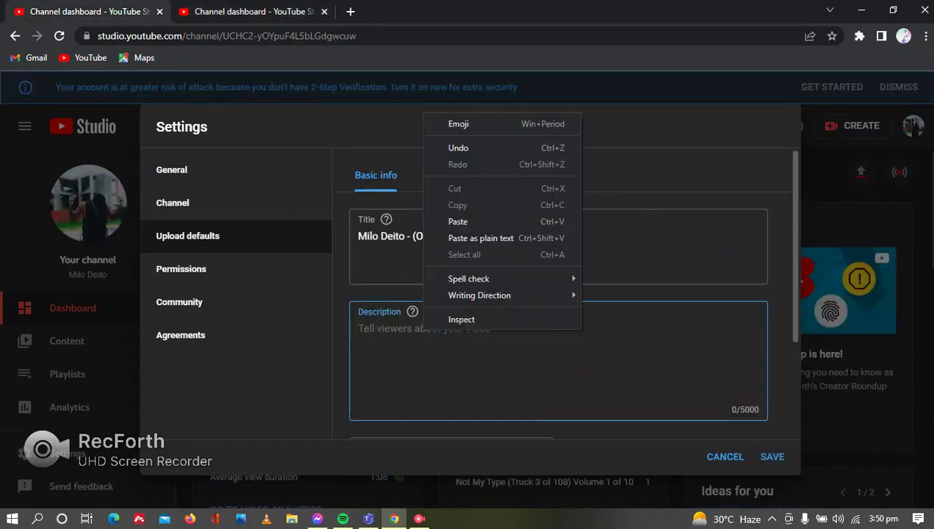
left_click(457, 222)
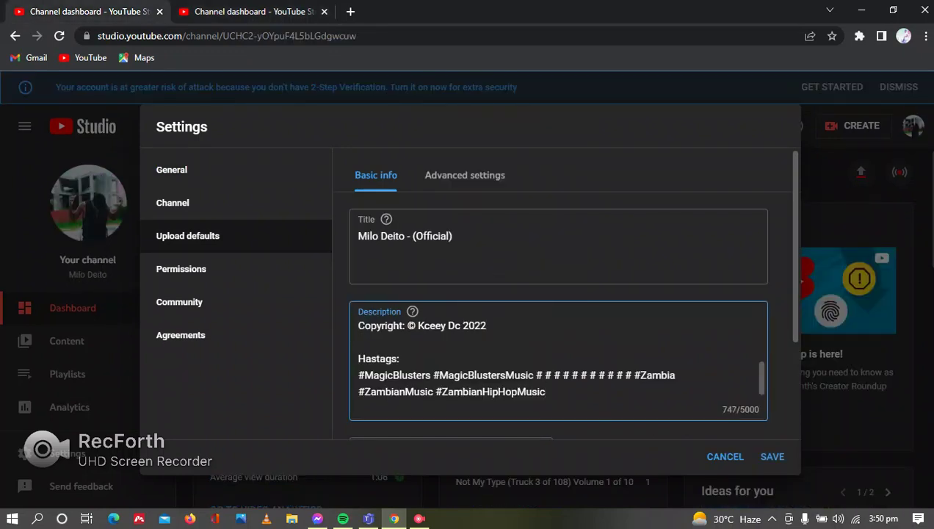
Replace the artist's name in the description's copyright line with the name of this channel's artist
left_click(461, 325)
key("BackSpace")
key("BackSpace")
key("BackSpace")
key("BackSpace")
key("BackSpace")
key("BackSpace")
key("BackSpace")
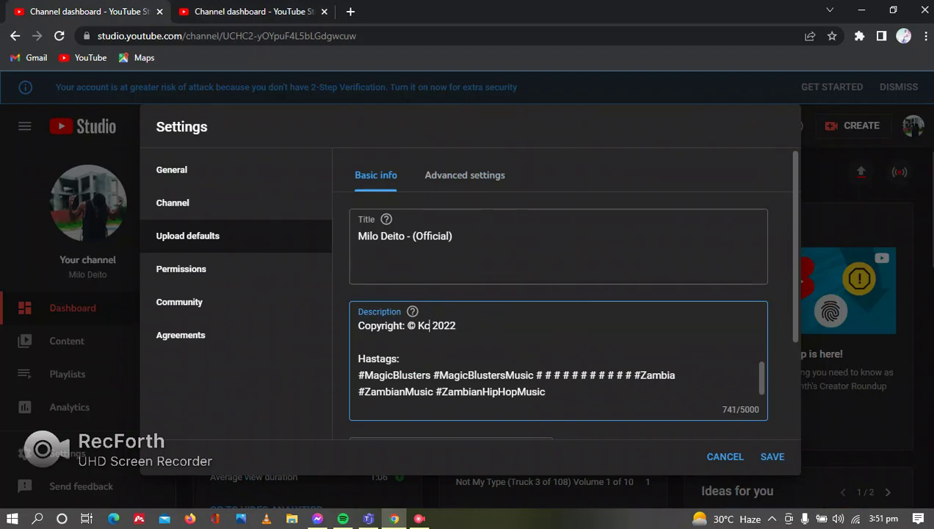
key("BackSpace")
type("Milo Deit")
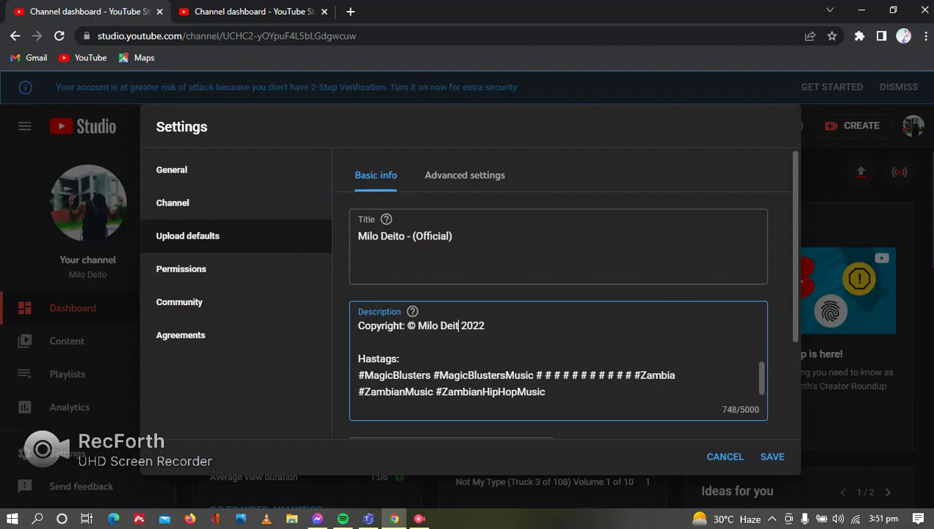
type("o")
Delete the hashtags #MagicBlusters, #MagicBlustersMusic and #ZambianHipHopMusic and the leading space from the description's hashtag line
left_click_drag(358, 375, 533, 375)
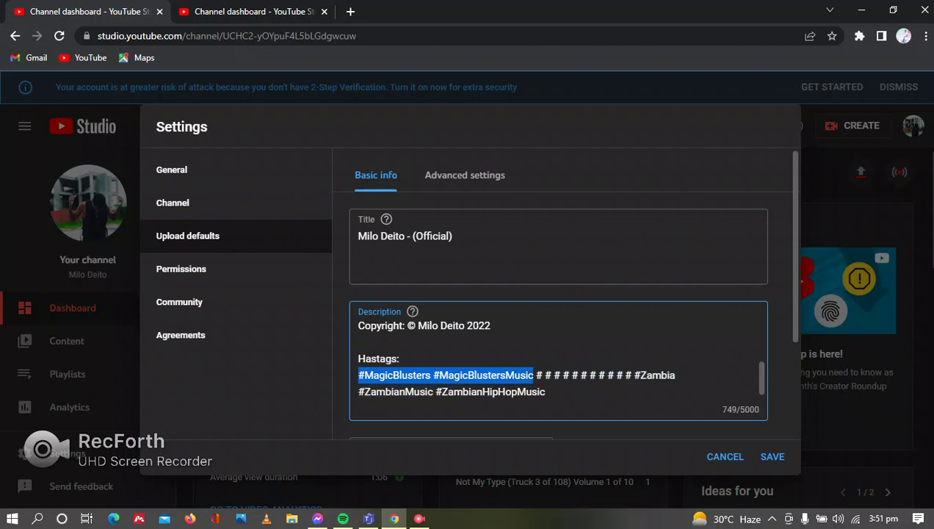
key("BackSpace")
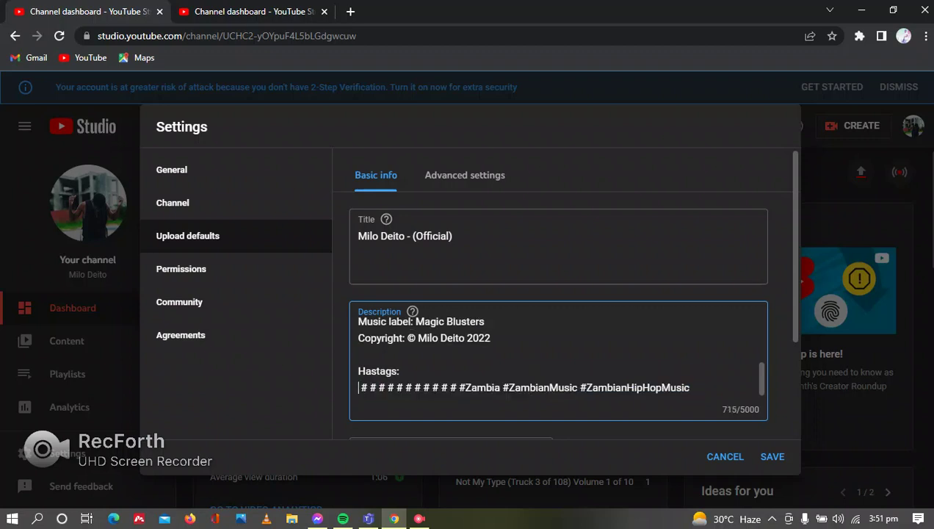
left_click_drag(578, 387, 690, 387)
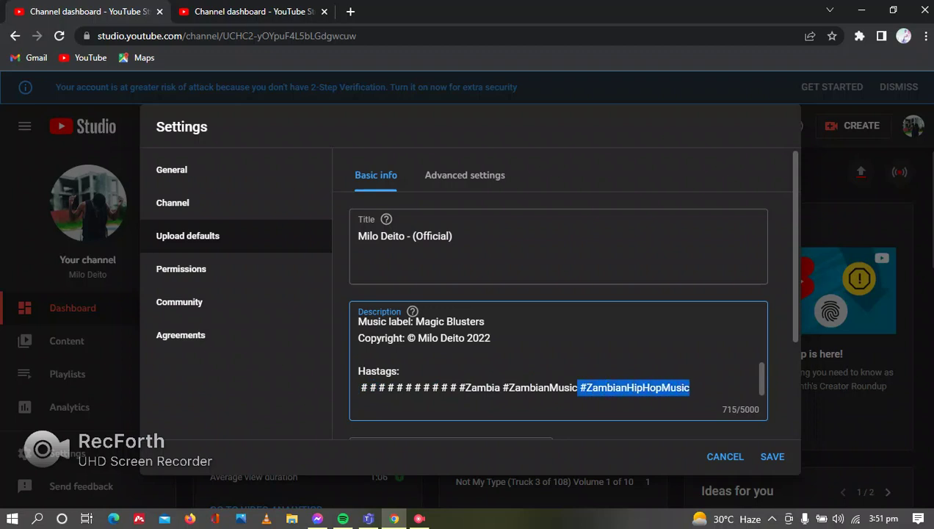
key("BackSpace")
left_click(361, 388)
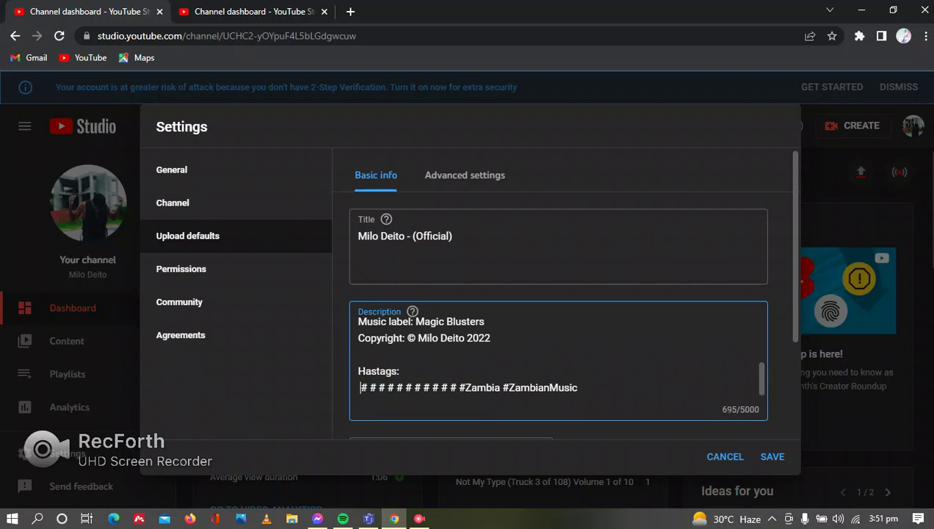
key("BackSpace")
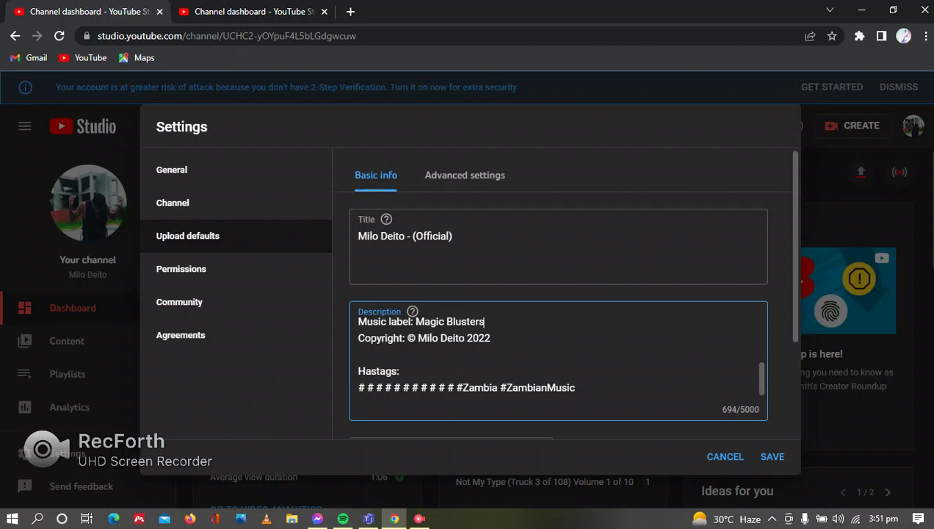
Delete "Magic Blusters" from the music label line of the description
left_click(485, 321)
key("BackSpace")
key("BackSpace")
key("BackSpace")
key("BackSpace")
key("BackSpace")
key("BackSpace")
key("BackSpace")
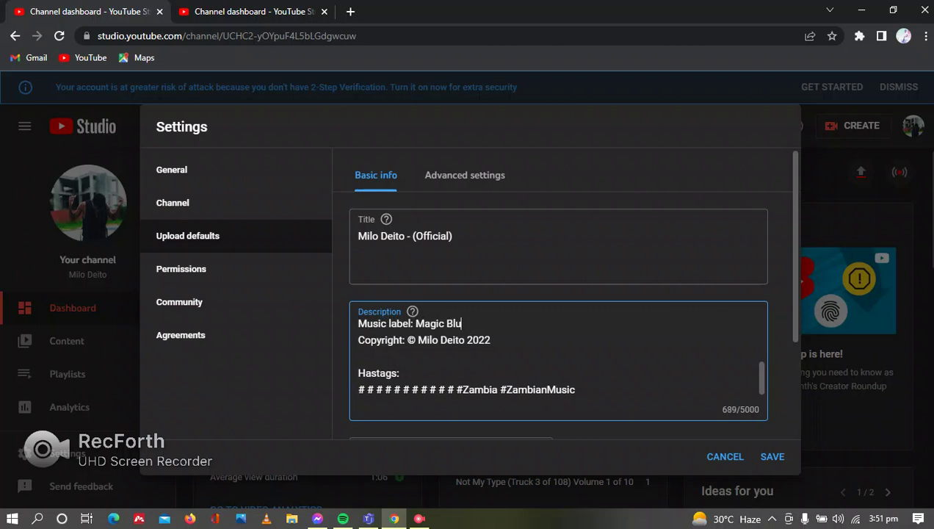
key("BackSpace")
key("BackSpace")
key("BackSpace")
key("BackSpace")
key("BackSpace")
key("BackSpace")
key("BackSpace")
Replace the name in the Artists line under Music with this channel's artist name
scroll(558, 360, "up", 1)
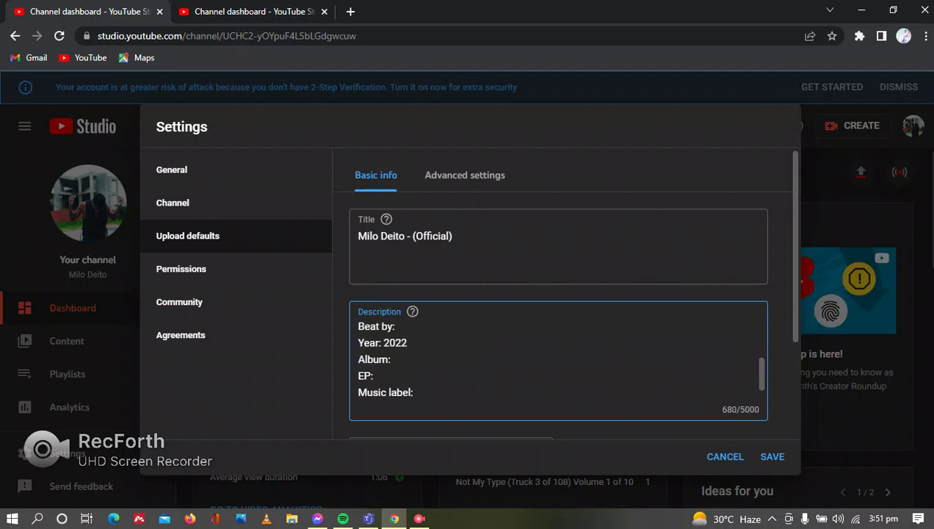
scroll(559, 360, "up", 1)
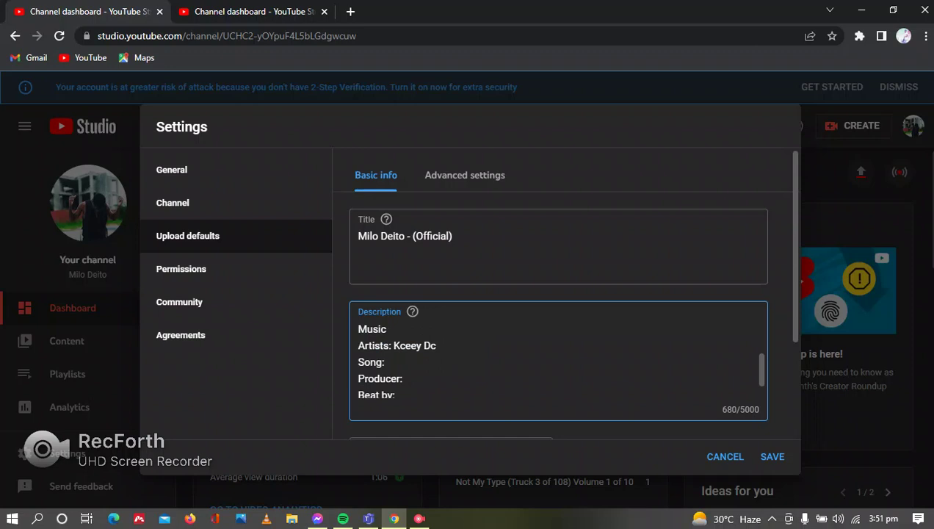
left_click_drag(394, 346, 436, 345)
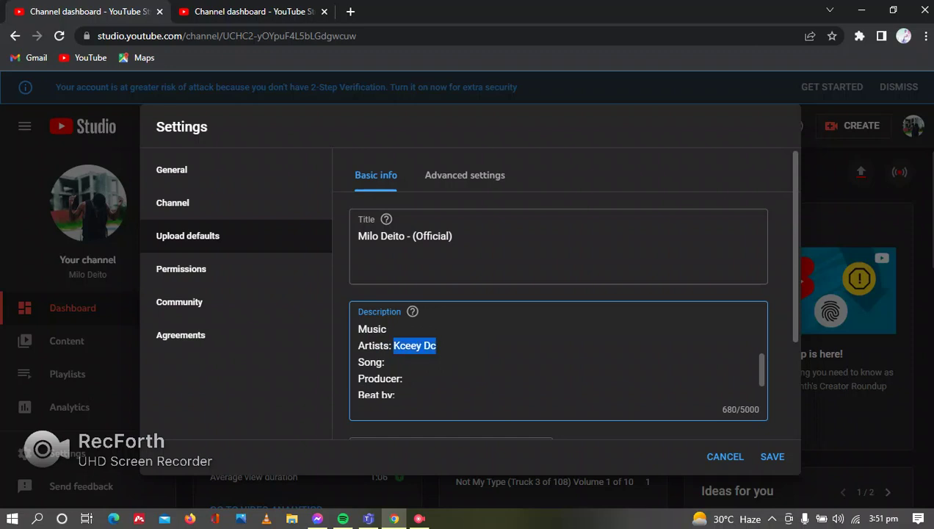
key("BackSpace")
type("Milo De")
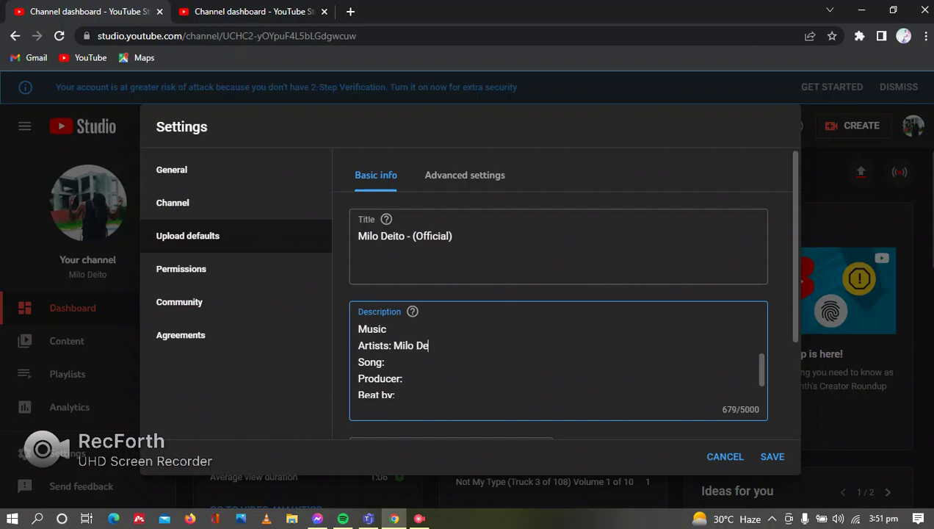
type("ito")
Delete the name listed under Directors in the description
scroll(558, 360, "up", 1)
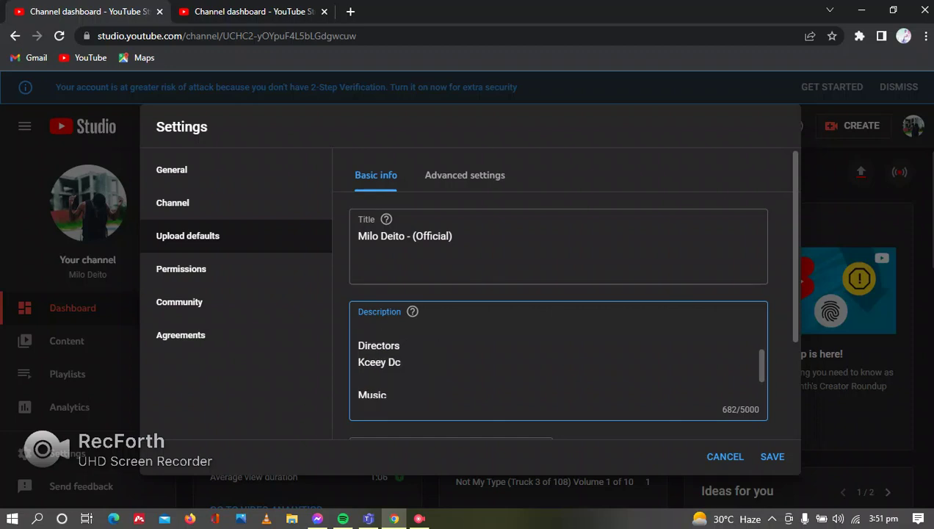
left_click_drag(358, 365, 401, 365)
key("BackSpace")
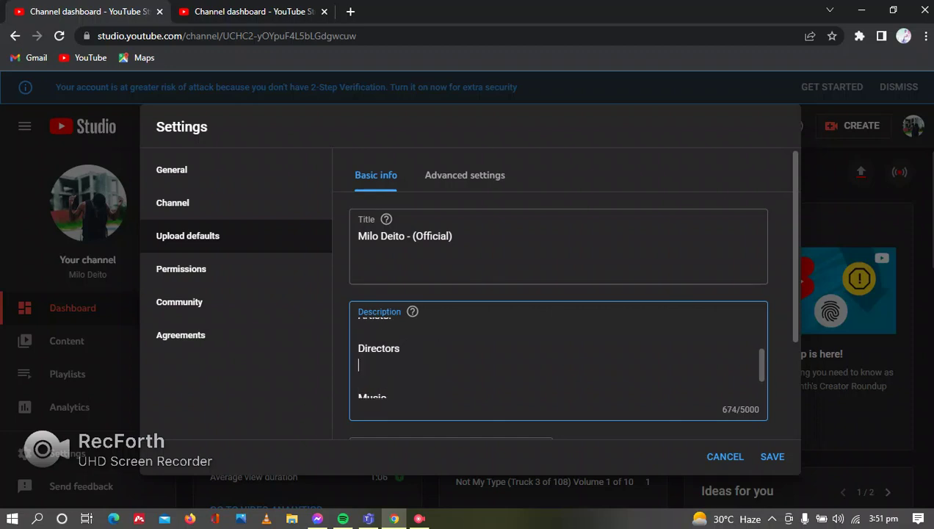
Delete the credits from Dance Crews through Dancers in the description, leaving a blank line before Others
scroll(559, 360, "up", 2)
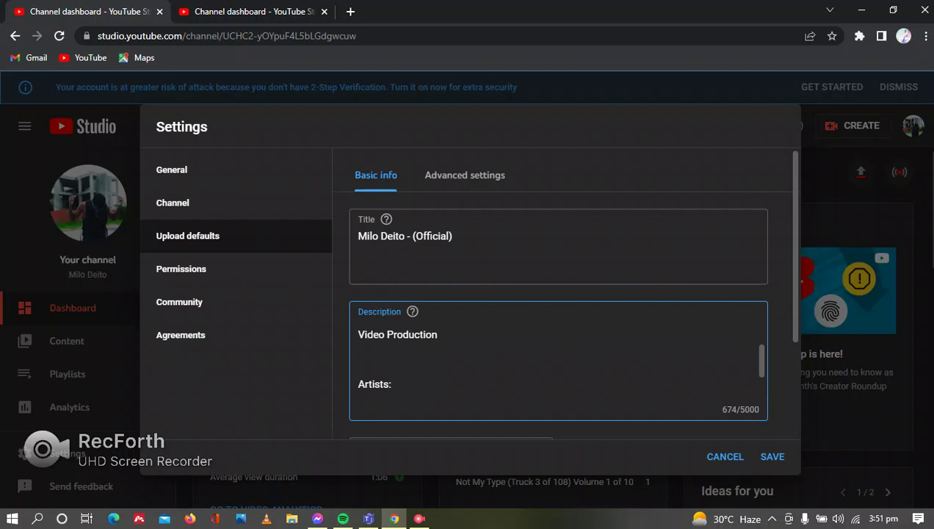
scroll(558, 360, "up", 2)
scroll(558, 360, "up", 2)
scroll(558, 360, "down", 1)
scroll(558, 360, "up", 3)
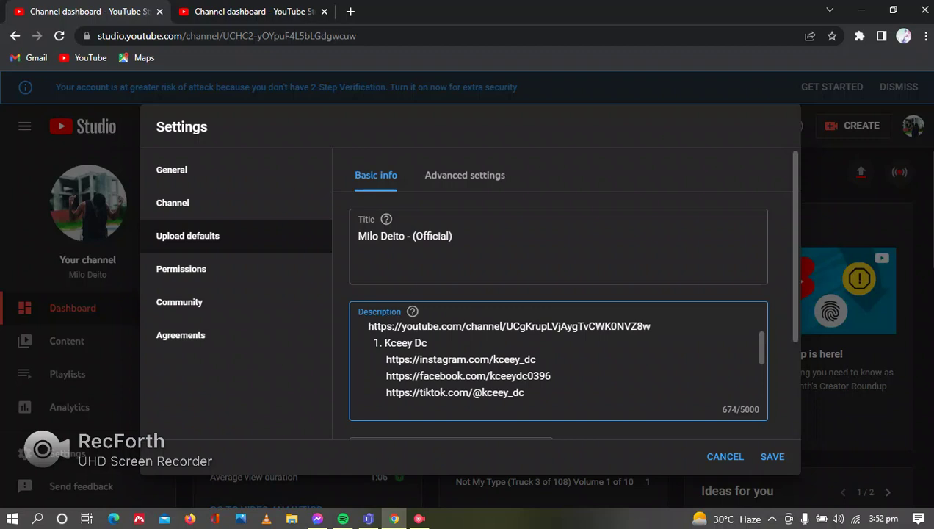
scroll(558, 360, "up", 4)
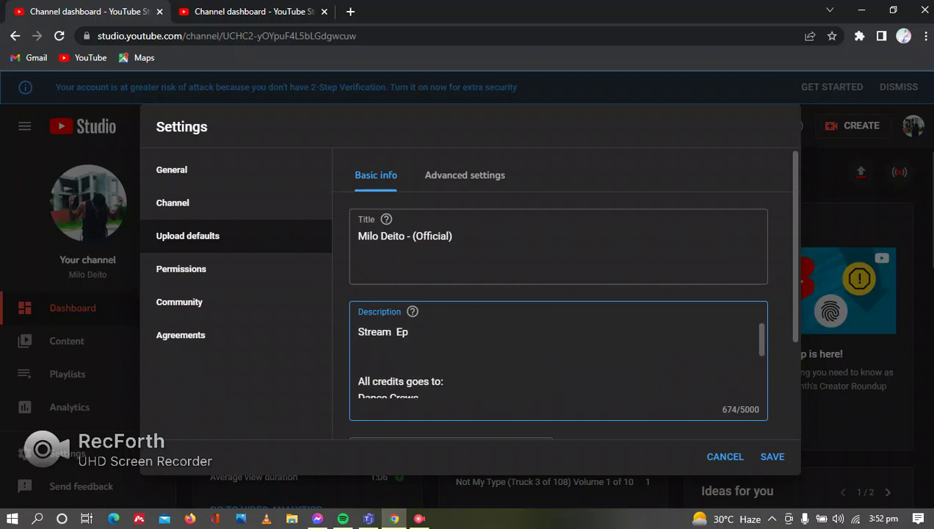
scroll(558, 360, "down", 3)
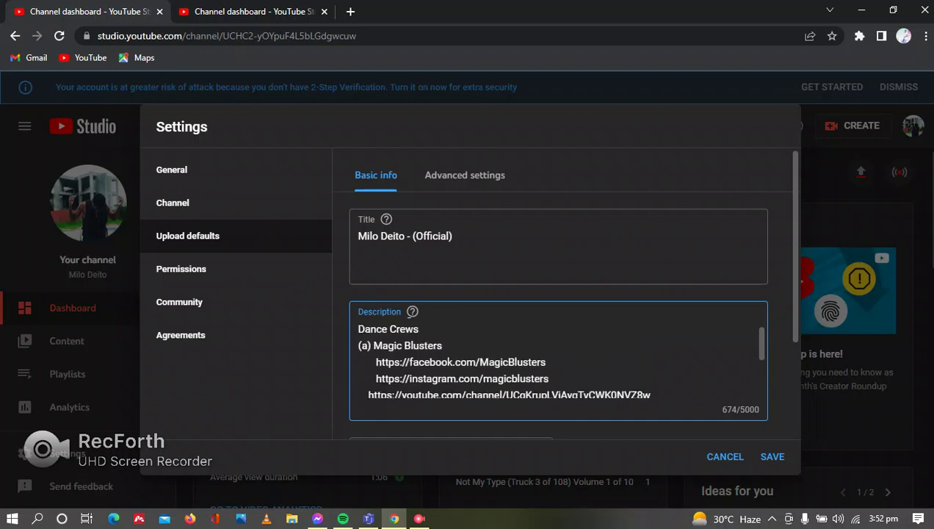
mouse_move(359, 331)
left_mouse_down()
mouse_move(437, 367)
mouse_move(470, 400)
mouse_move(467, 340)
mouse_move(467, 391)
mouse_move(467, 343)
mouse_move(359, 320)
left_mouse_up()
left_click_drag(455, 355, 455, 376)
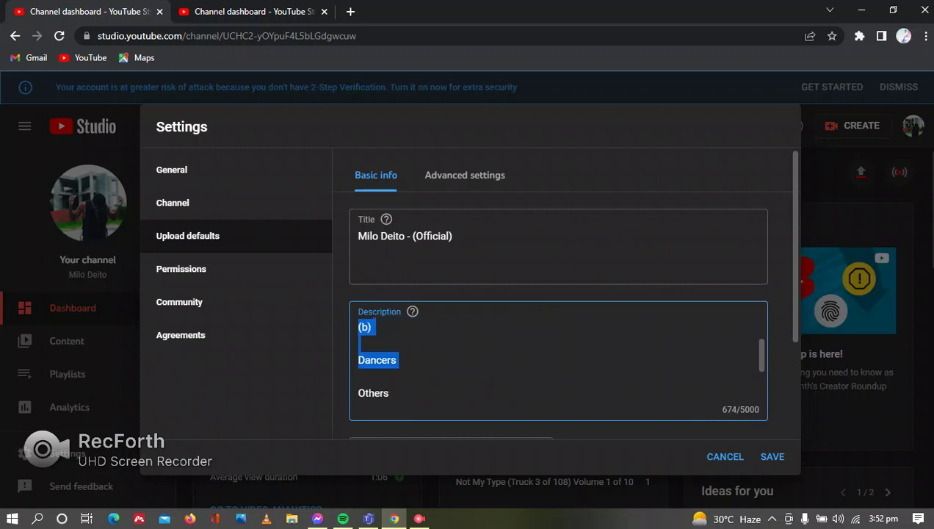
key("BackSpace")
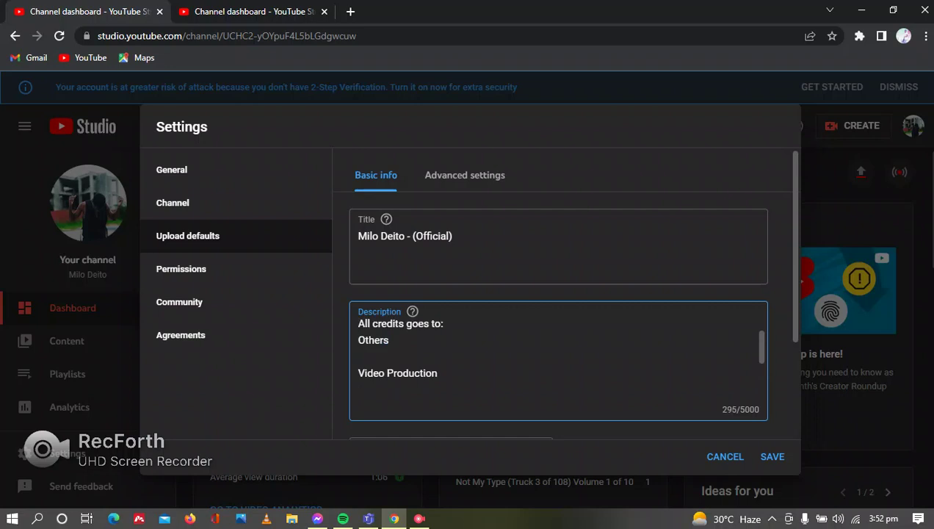
key("Return")
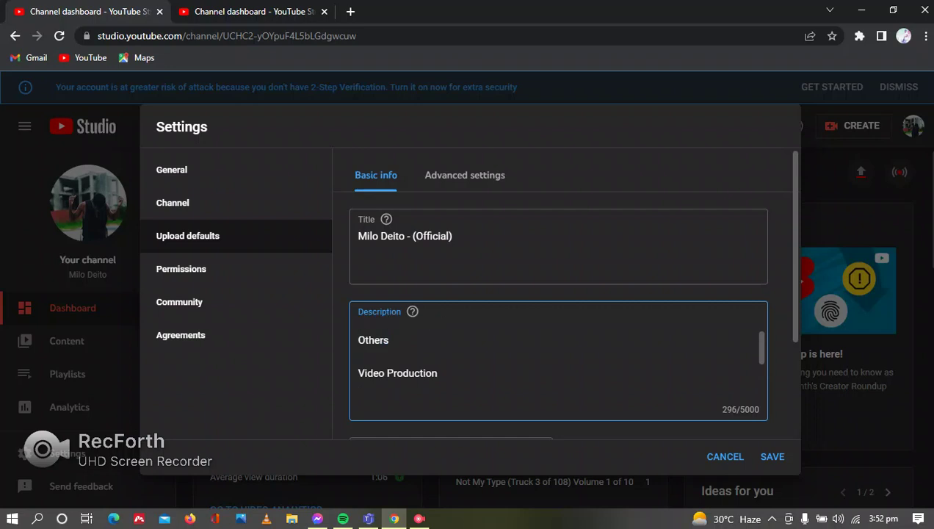
Review the edited description and set the default visibility to Public
scroll(559, 360, "up", 3)
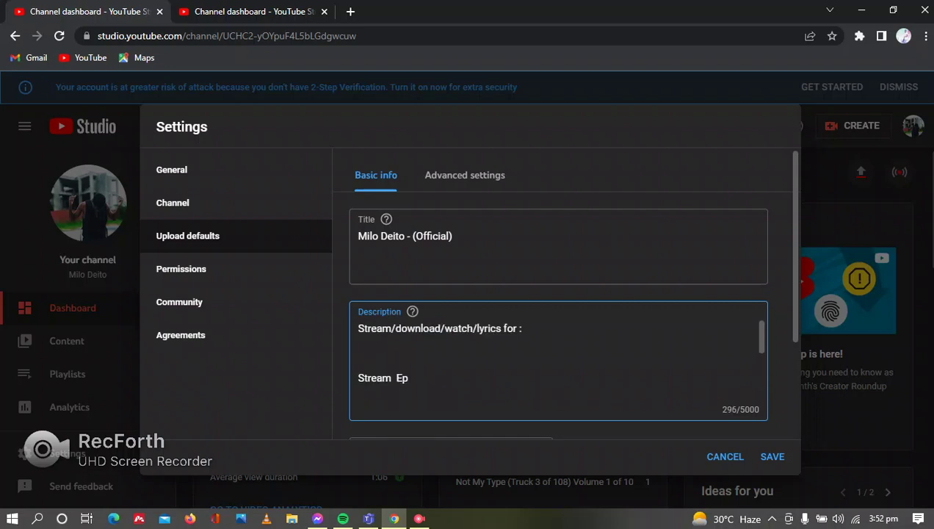
scroll(558, 360, "down", 5)
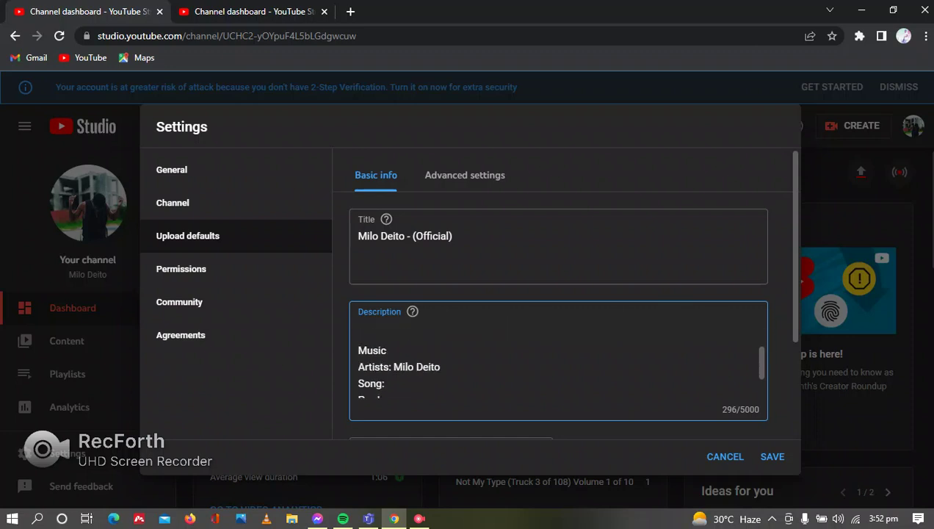
scroll(558, 359, "up", 5)
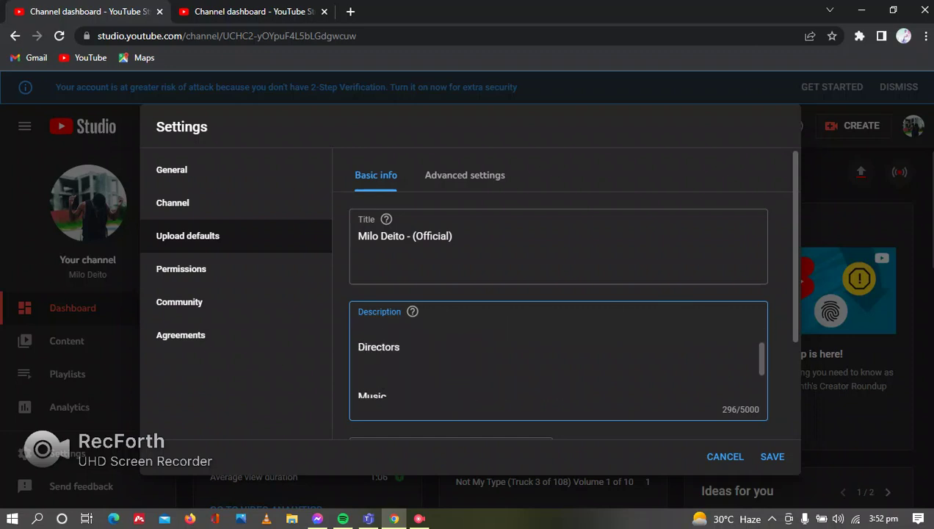
scroll(558, 360, "down", 5)
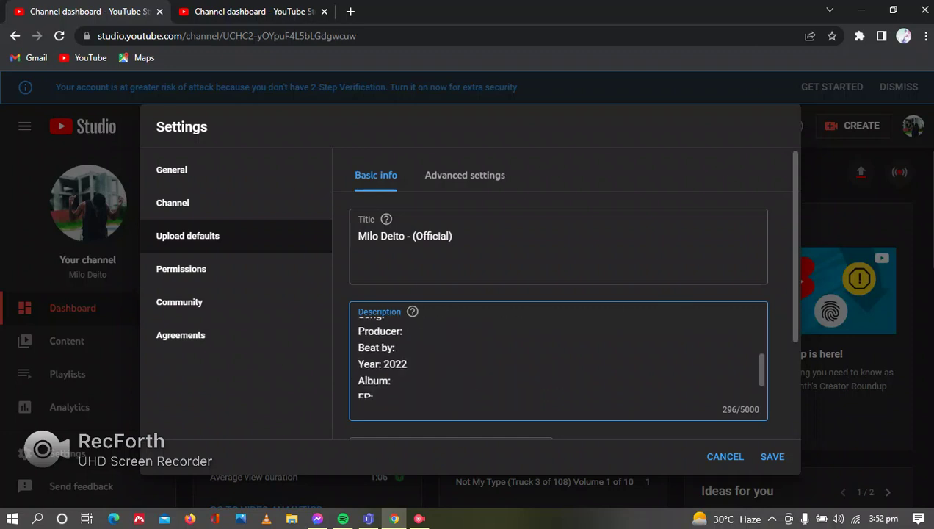
scroll(558, 330, "down", 2)
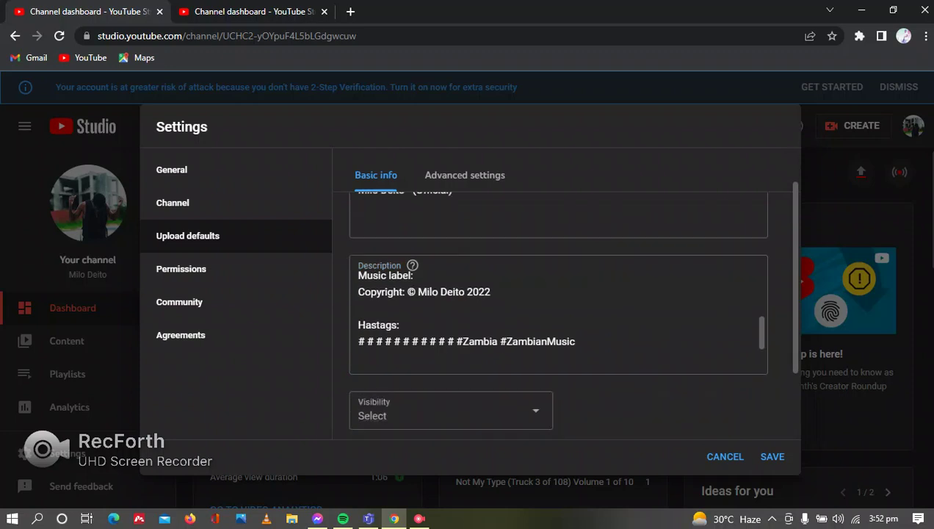
scroll(451, 319, "down", 1)
left_click(515, 318)
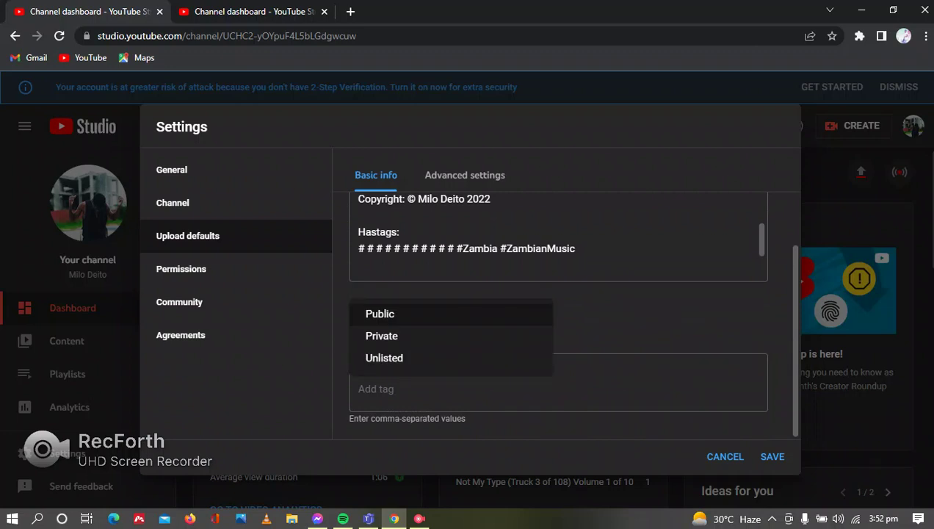
left_click(470, 314)
Add the channel's artist name as a default tag and save the upload defaults
left_click(470, 389)
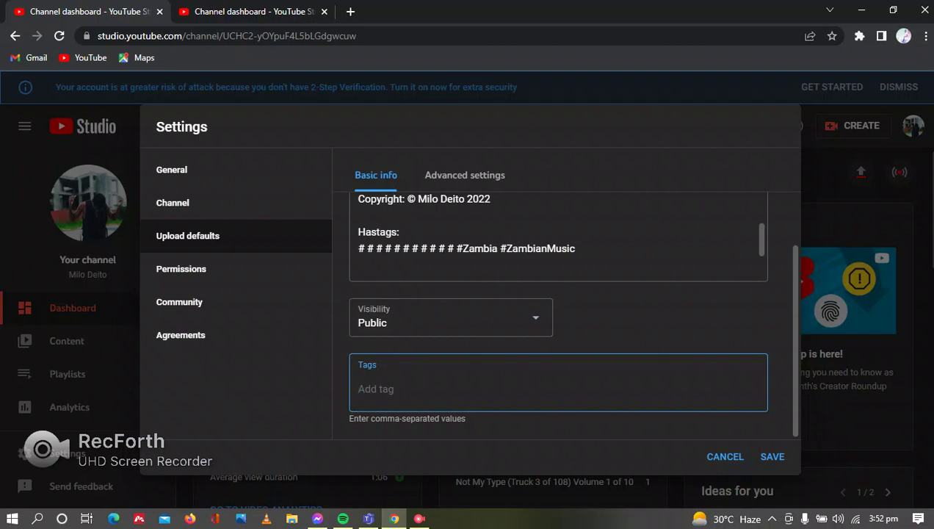
type("Milo Deito")
left_click(773, 457)
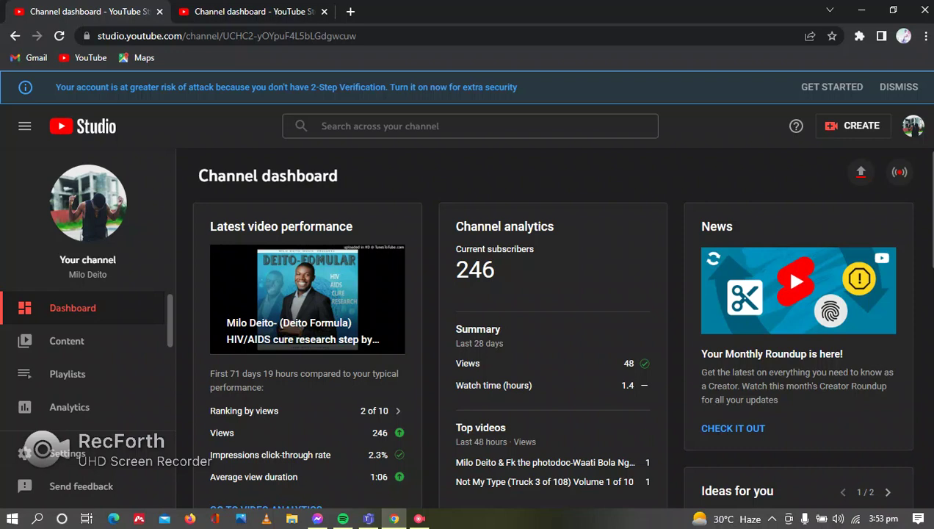
In the advanced upload defaults, set the license to Creative Commons - Attribution and the category to Music
left_click(67, 453)
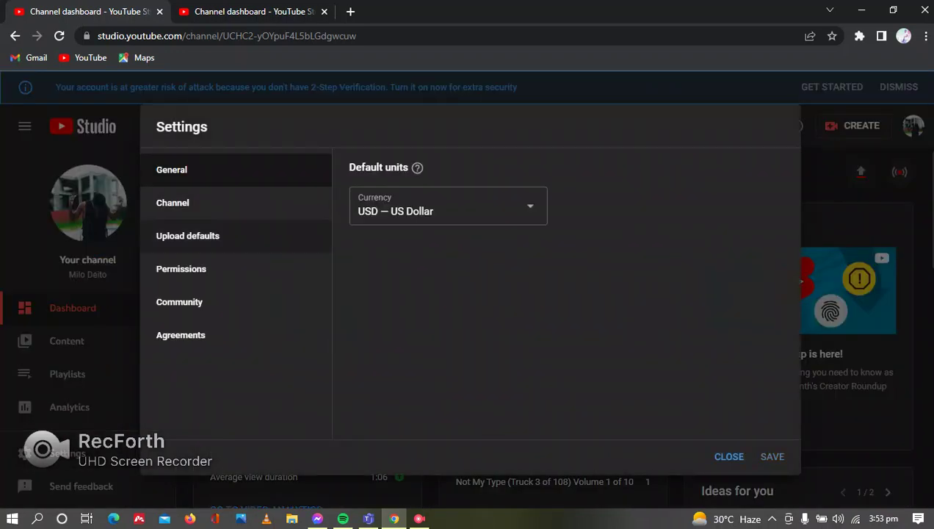
left_click(188, 236)
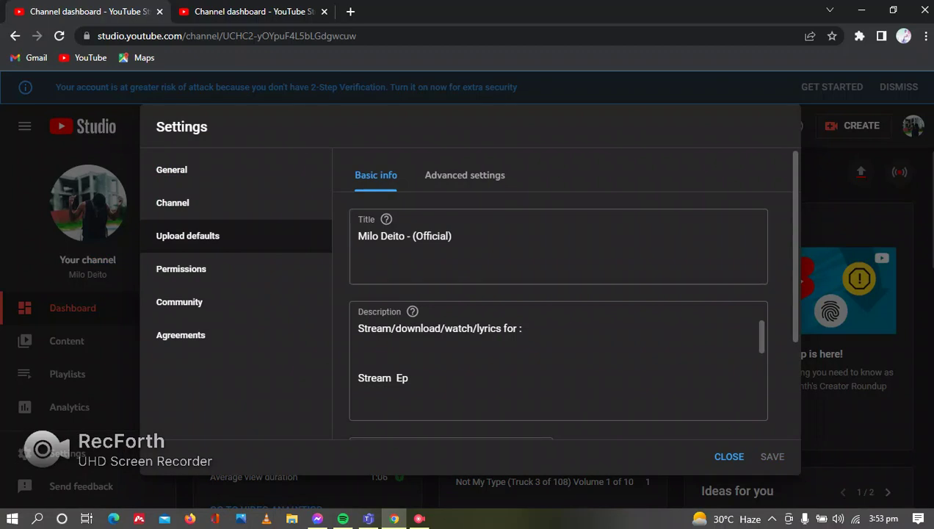
left_click(448, 175)
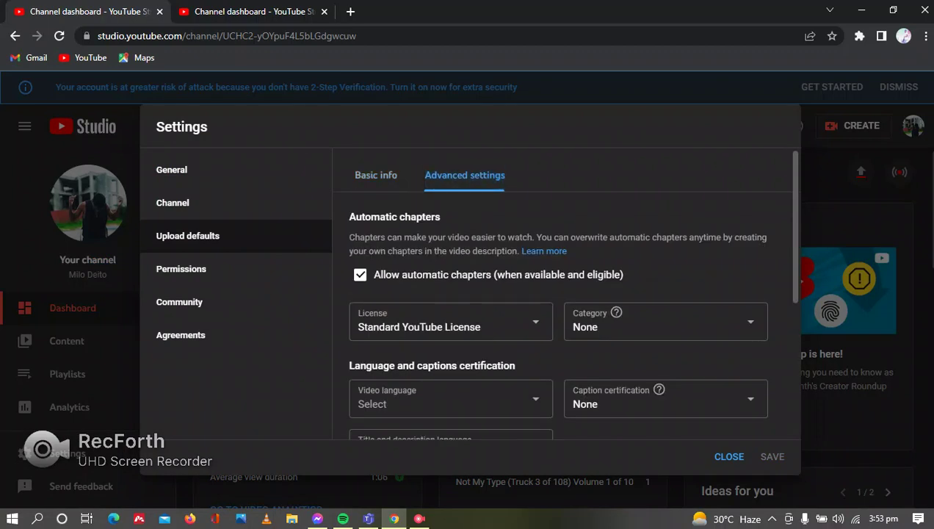
left_click(519, 322)
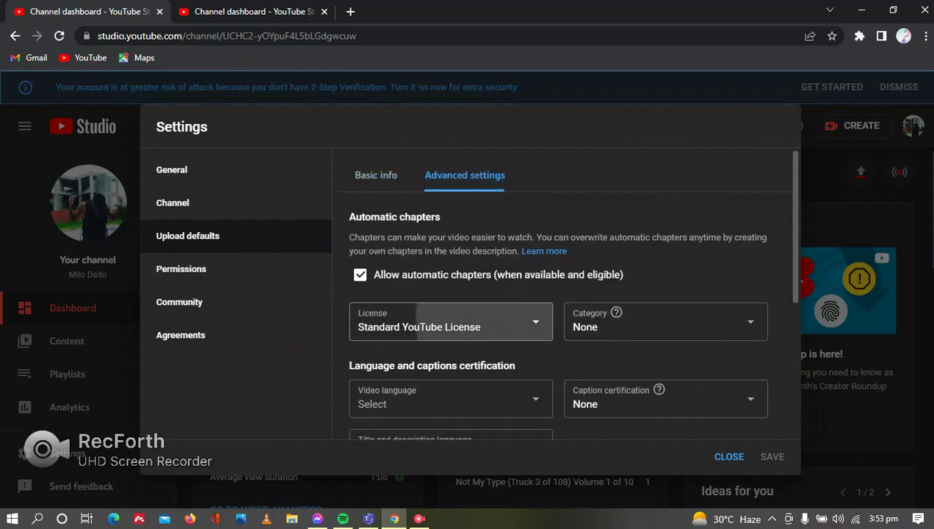
left_click(478, 340)
left_click(731, 323)
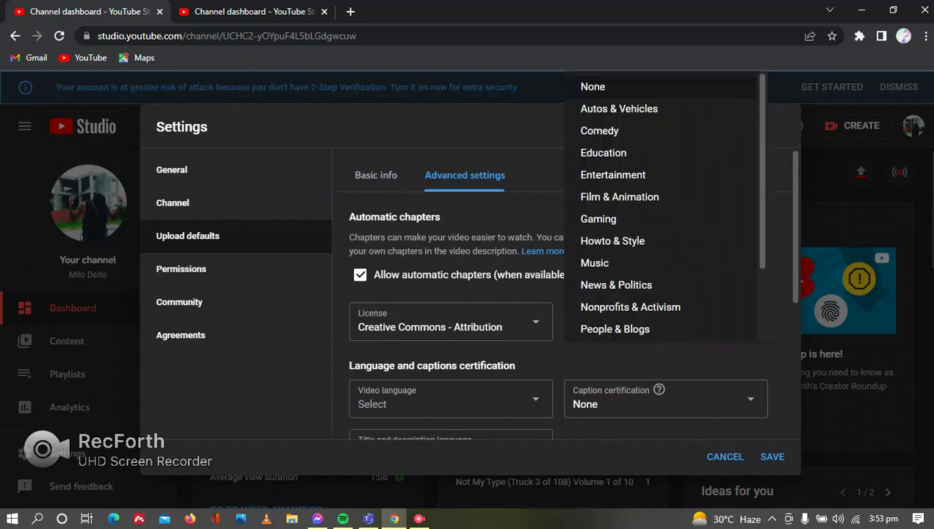
left_click(594, 262)
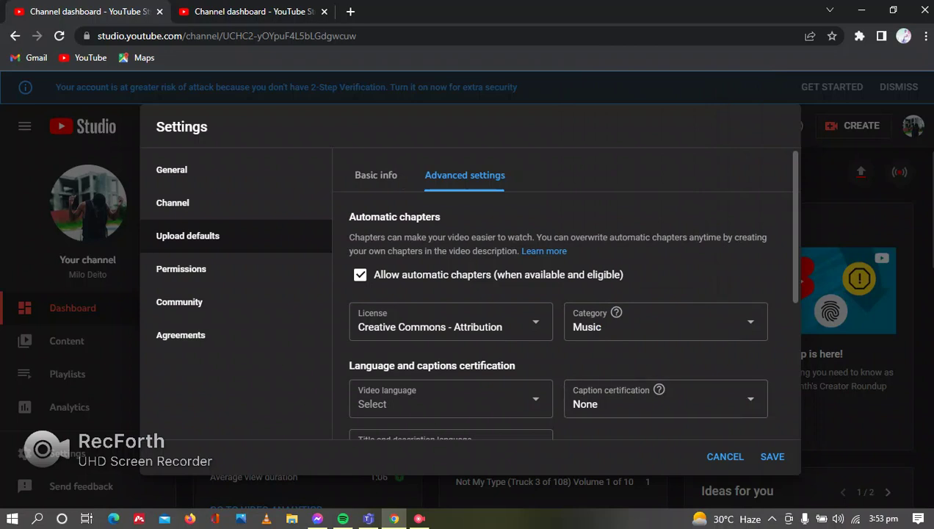
Set the default video language to English
scroll(563, 309, "down", 1)
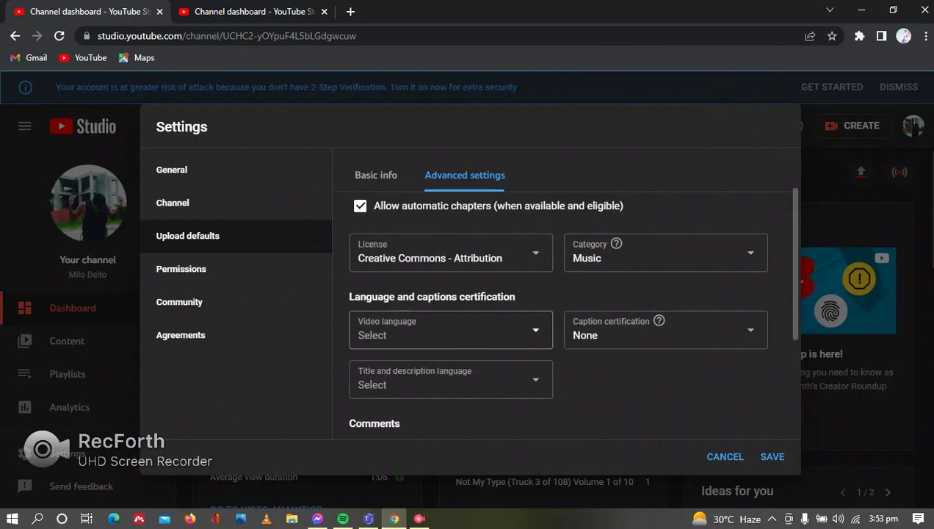
left_click(505, 329)
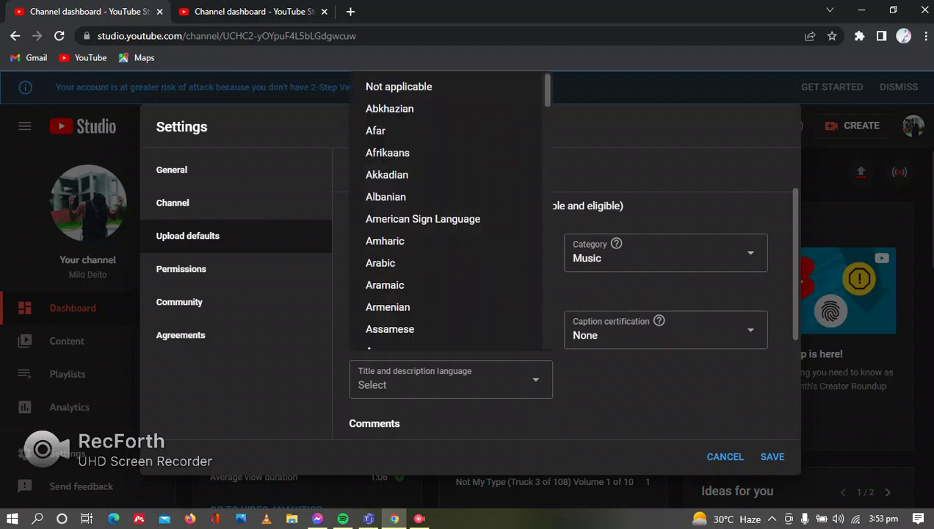
scroll(451, 211, "down", 6)
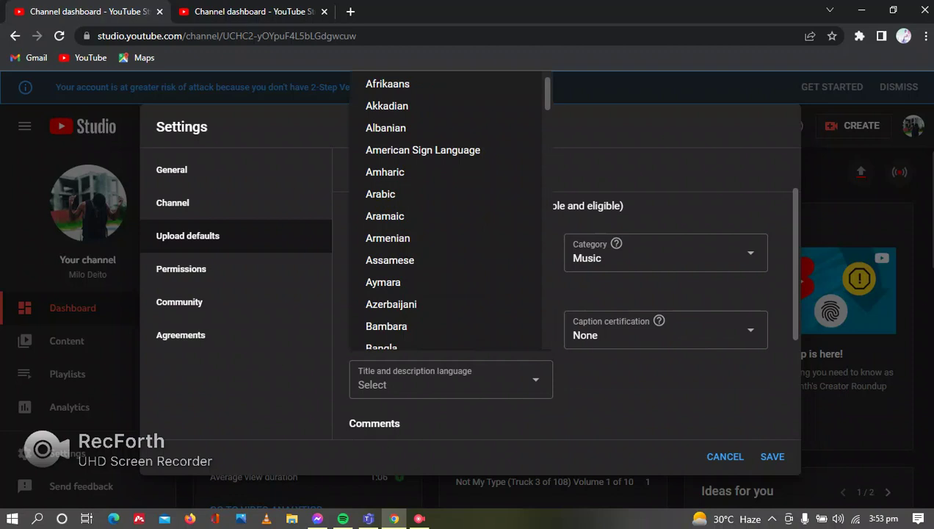
scroll(451, 211, "down", 5)
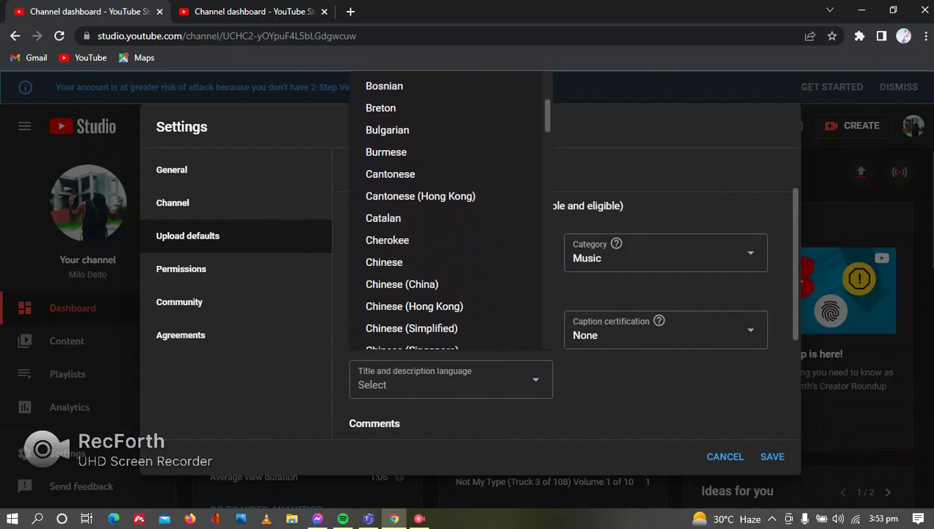
scroll(451, 210, "down", 2)
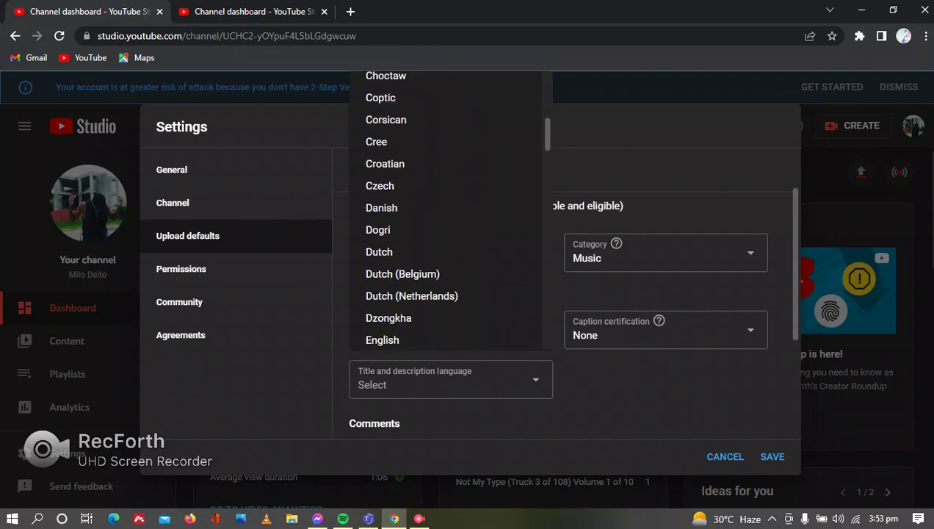
left_click(530, 338)
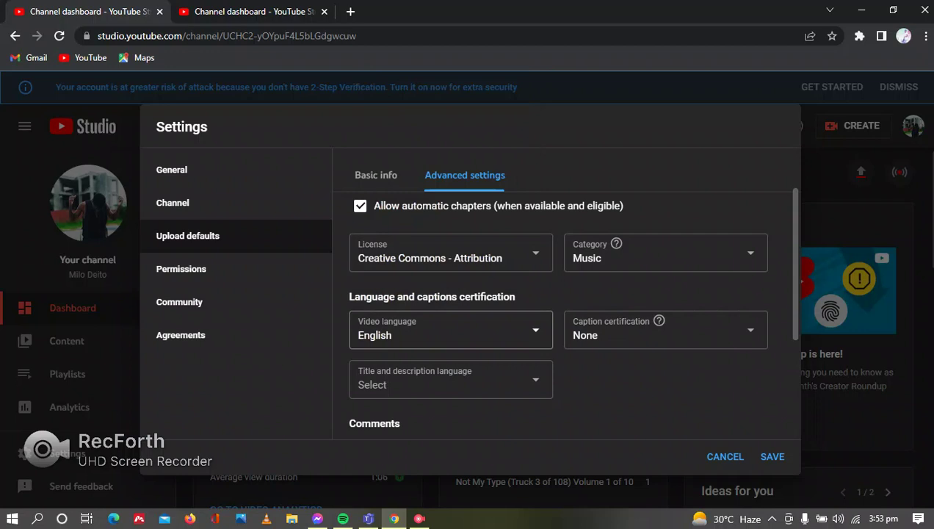
Set the title and description language to English
left_click(534, 380)
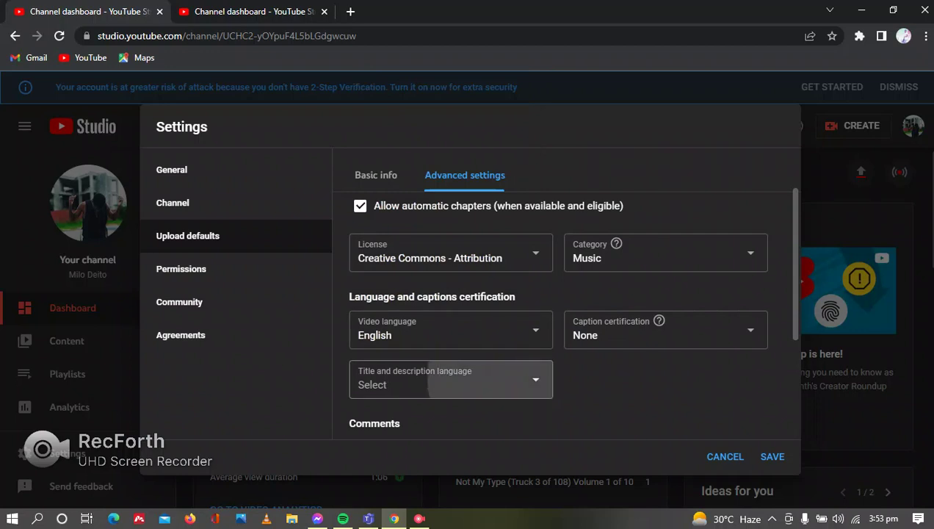
scroll(448, 235, "down", 9)
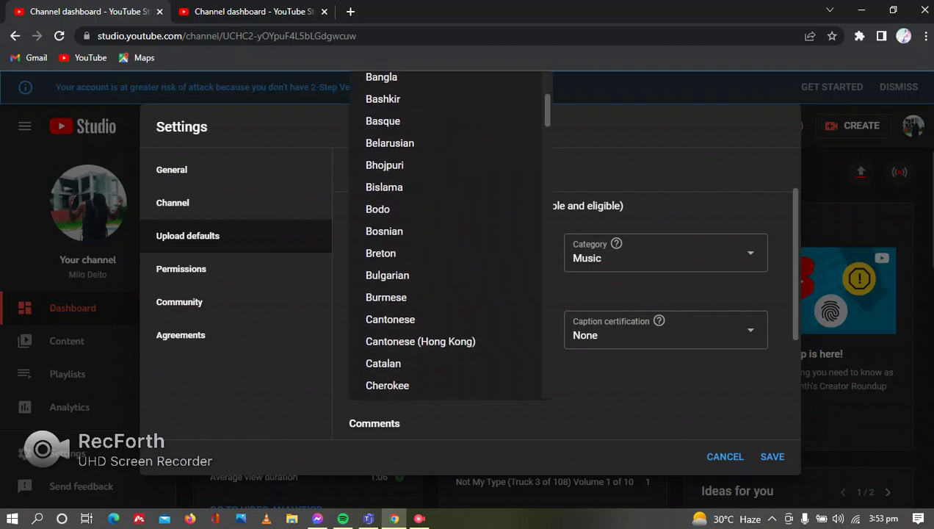
scroll(448, 235, "down", 3)
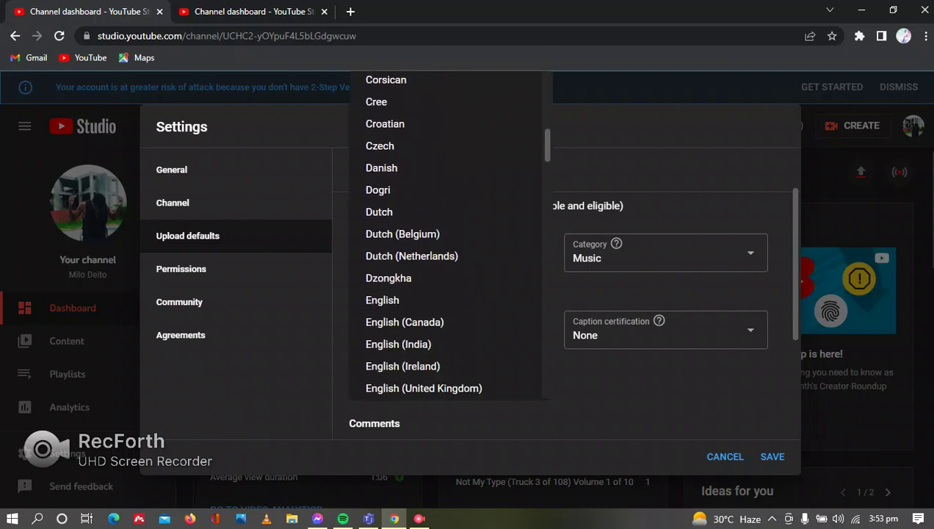
left_click(412, 249)
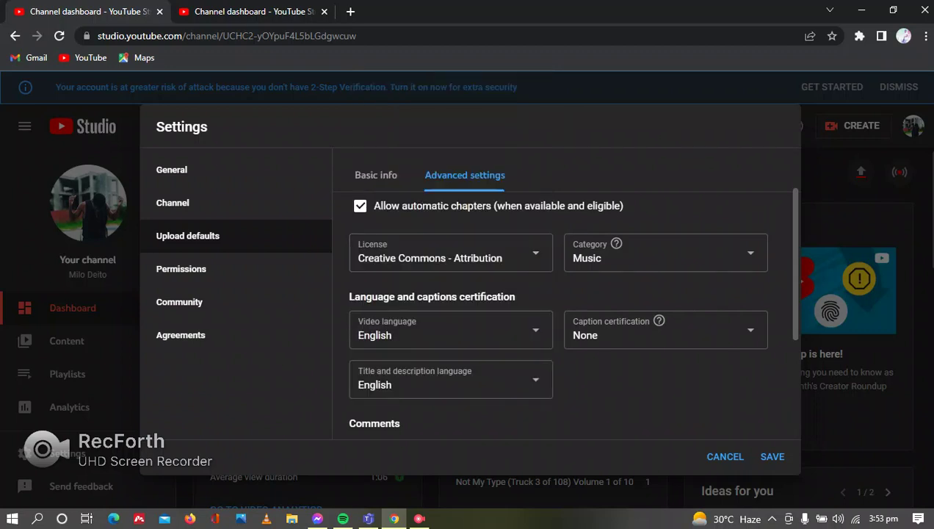
Set the default comment handling to Allow all comments and save the advanced upload defaults
scroll(562, 310, "down", 1)
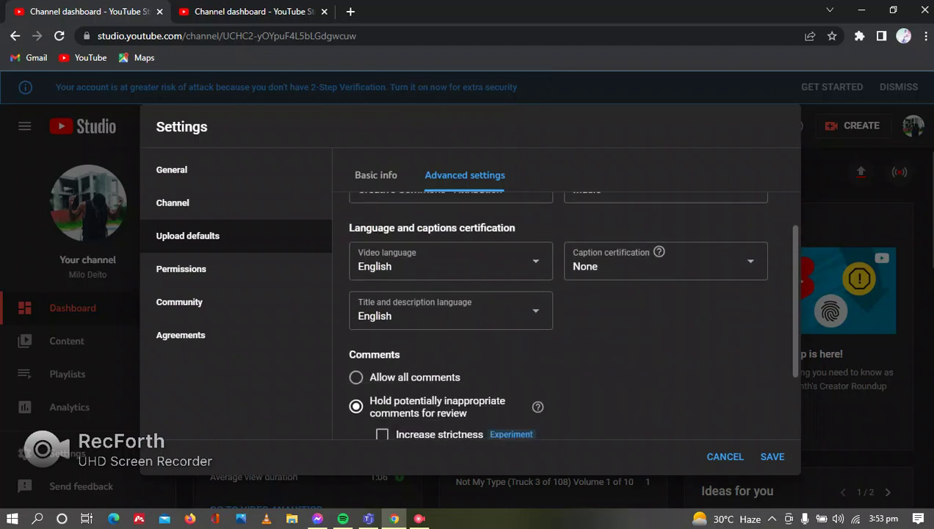
left_click(356, 377)
scroll(562, 315, "down", 2)
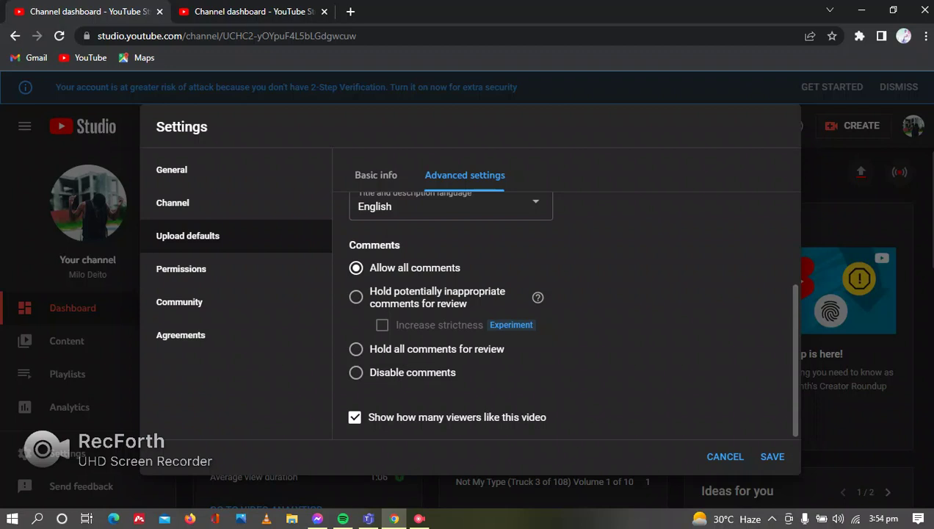
scroll(562, 311, "up", 4)
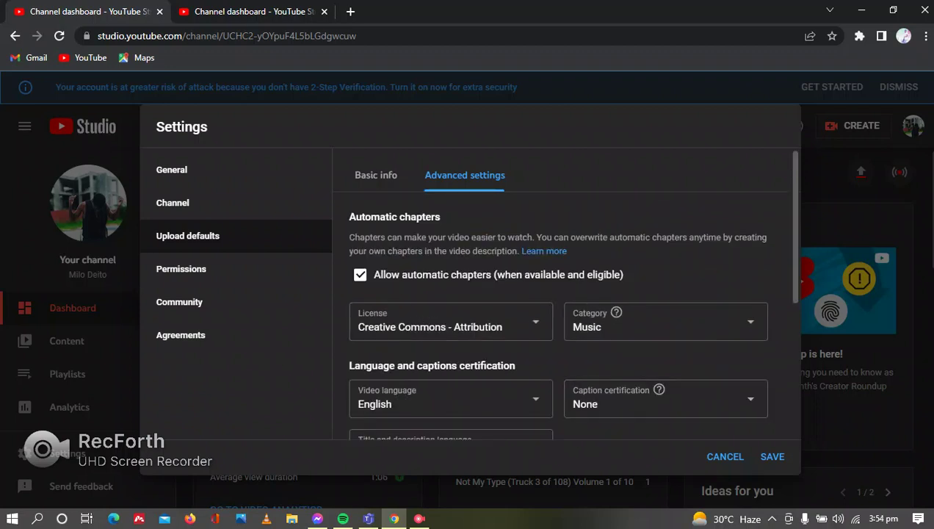
left_click(771, 456)
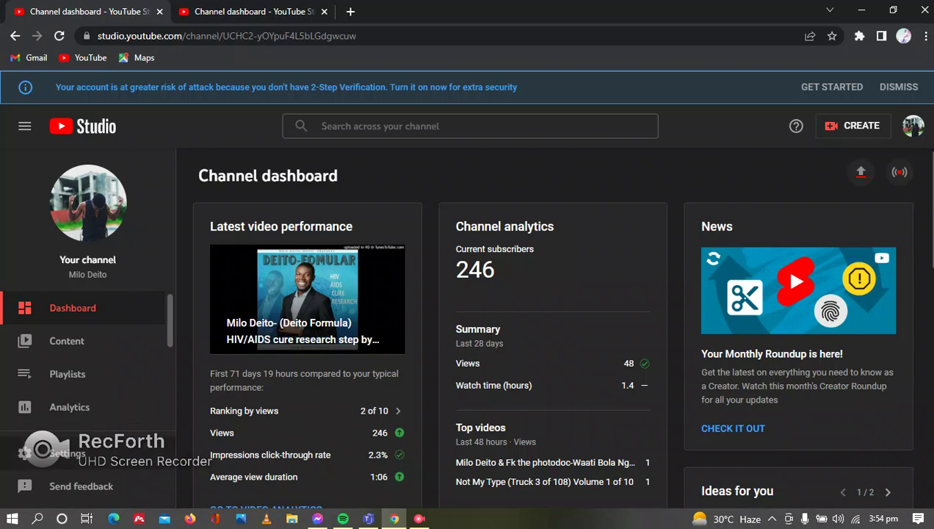
Review the channel's basic info and the saved basic upload defaults in the settings, including visibility and tags
left_click(57, 453)
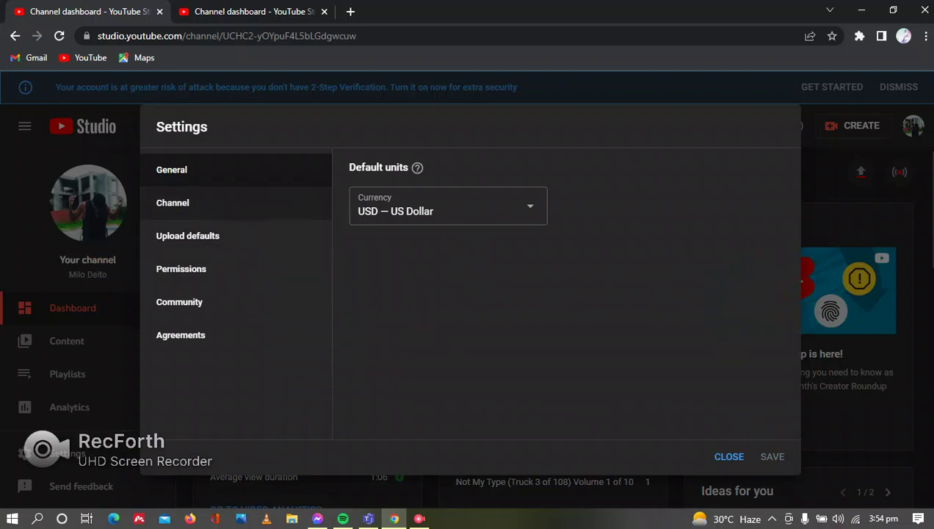
left_click(172, 203)
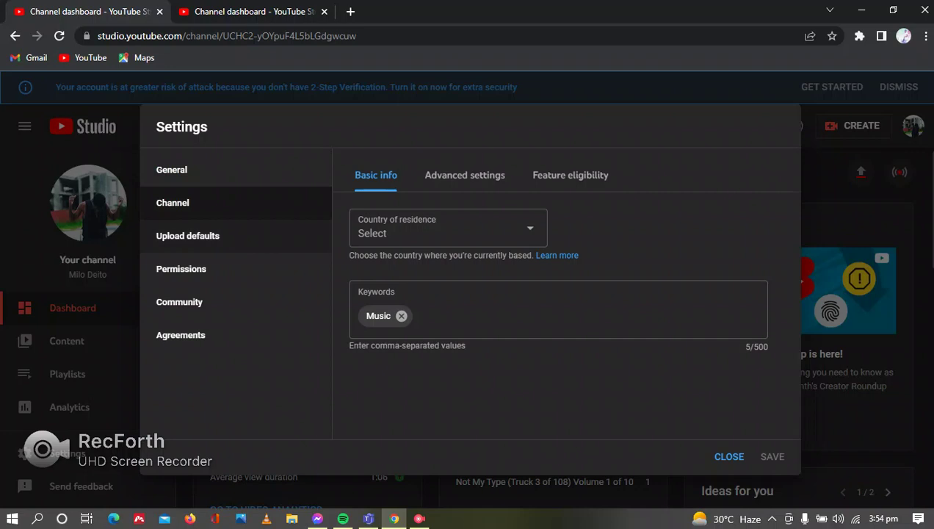
left_click(188, 236)
scroll(558, 308, "down", 2)
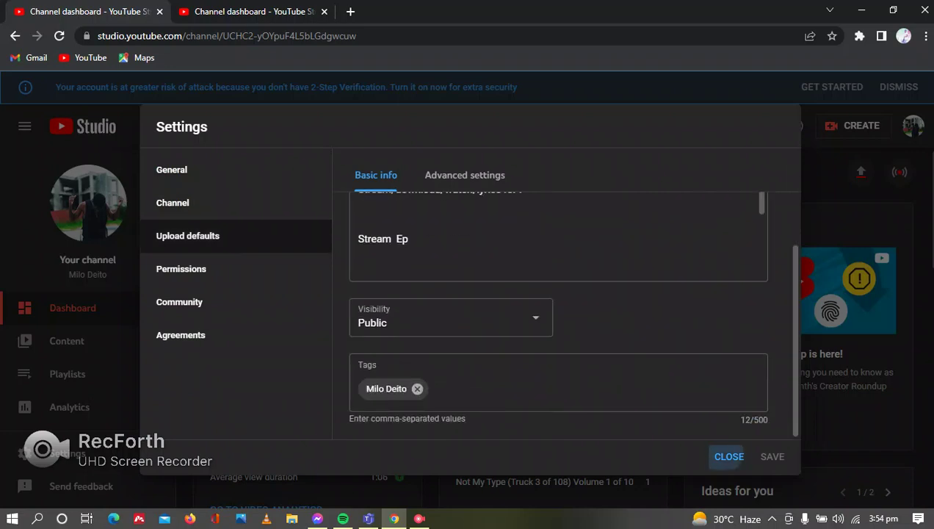
left_click(729, 457)
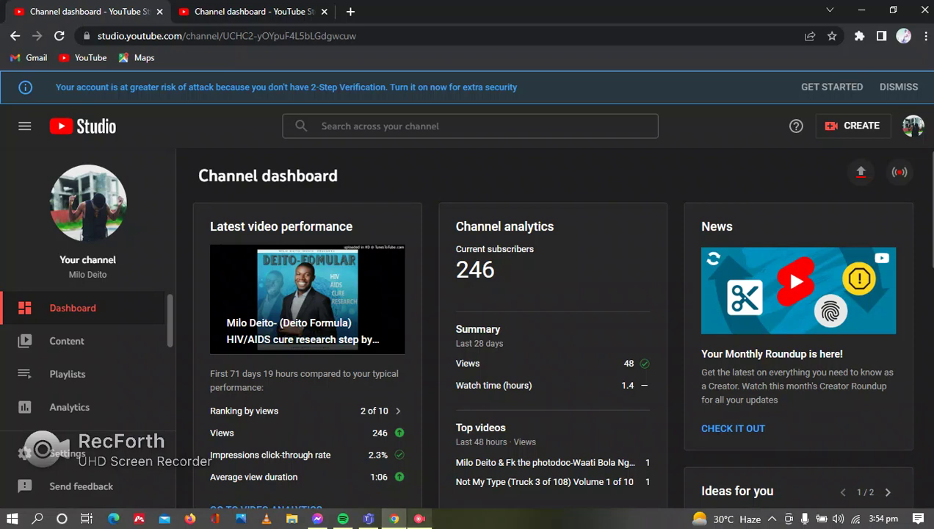
mouse_move(419, 518)
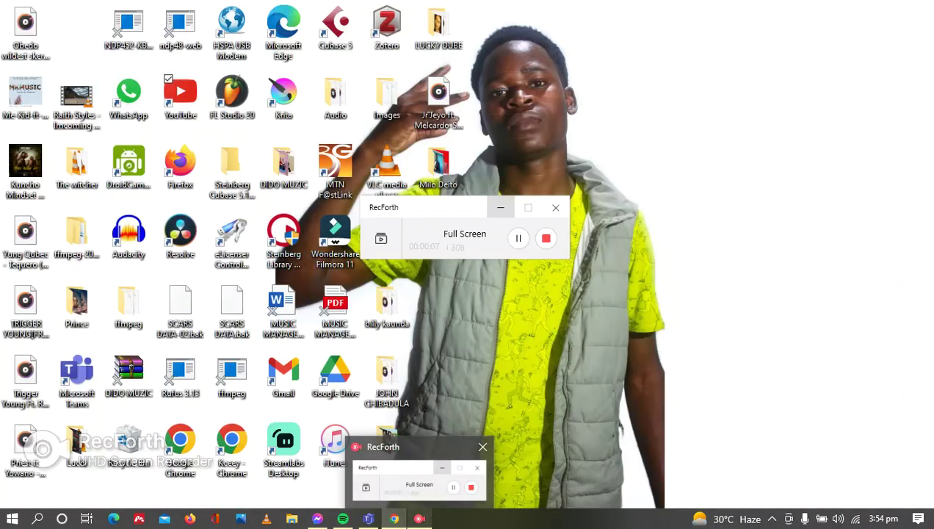
left_click(419, 481)
left_click(500, 207)
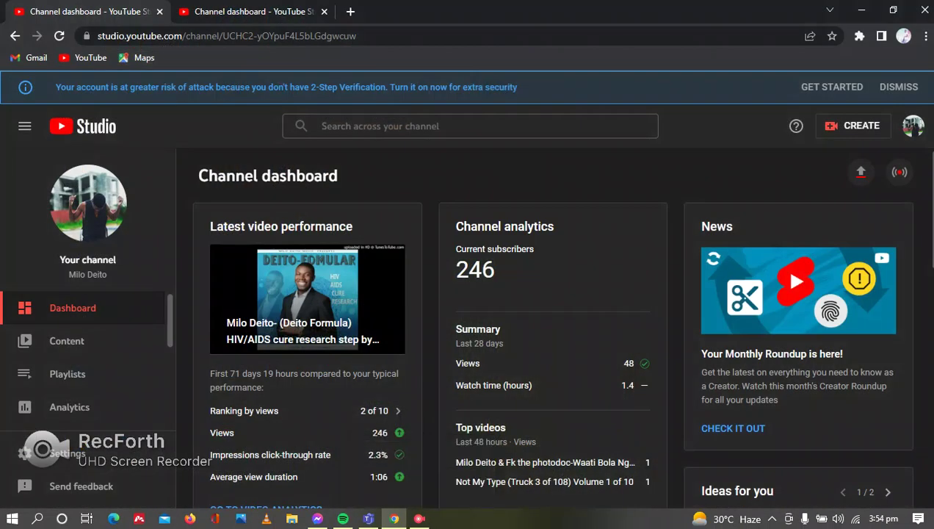
mouse_move(419, 518)
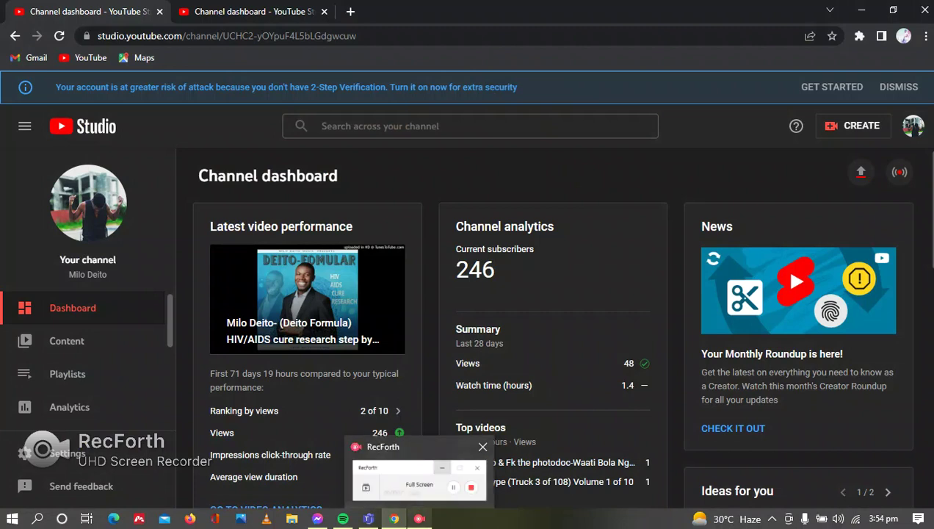
left_click(419, 481)
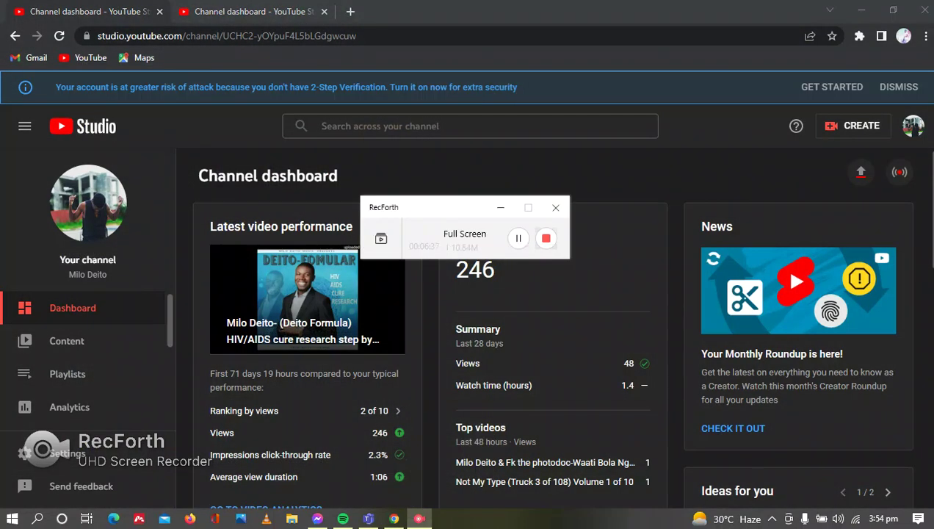